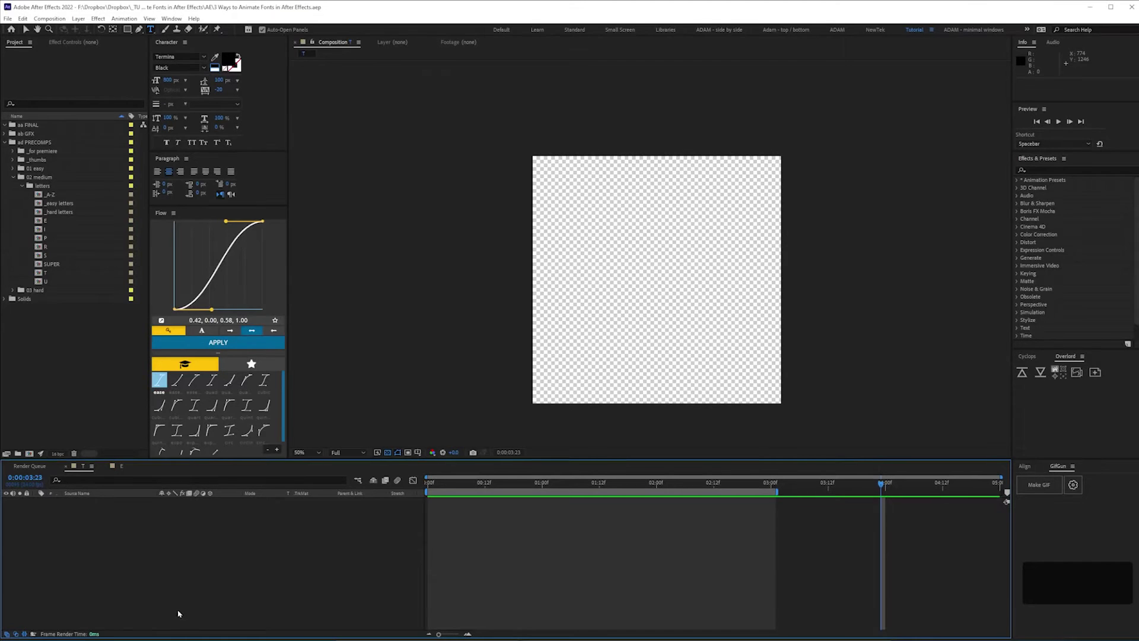
- Create a text layer reading 'T' and centre it in the composition
key("ctrl+alt+shift+t")
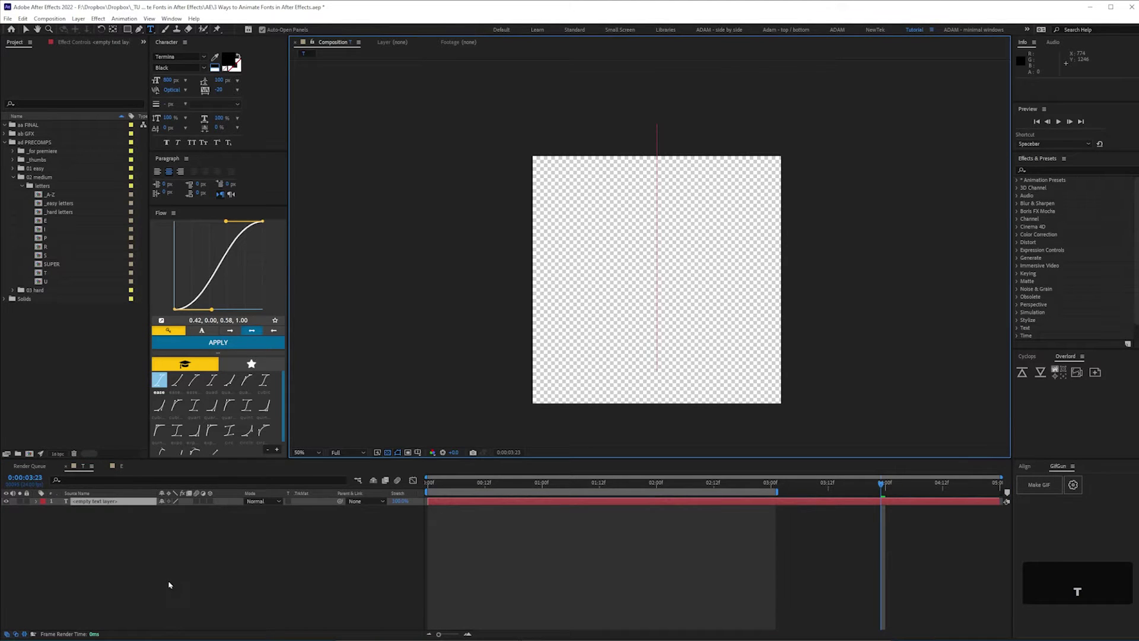
type("T")
left_click(109, 502)
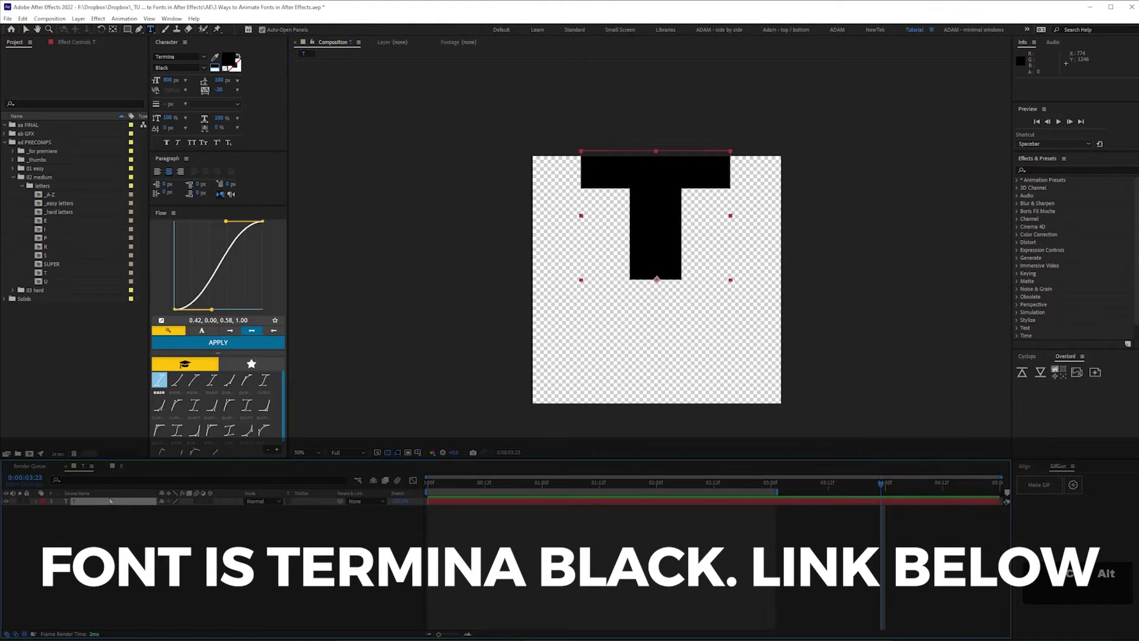
key("ctrl+Home")
- Convert the T text into a T Outlines shape layer and duplicate it
left_click(62, 554)
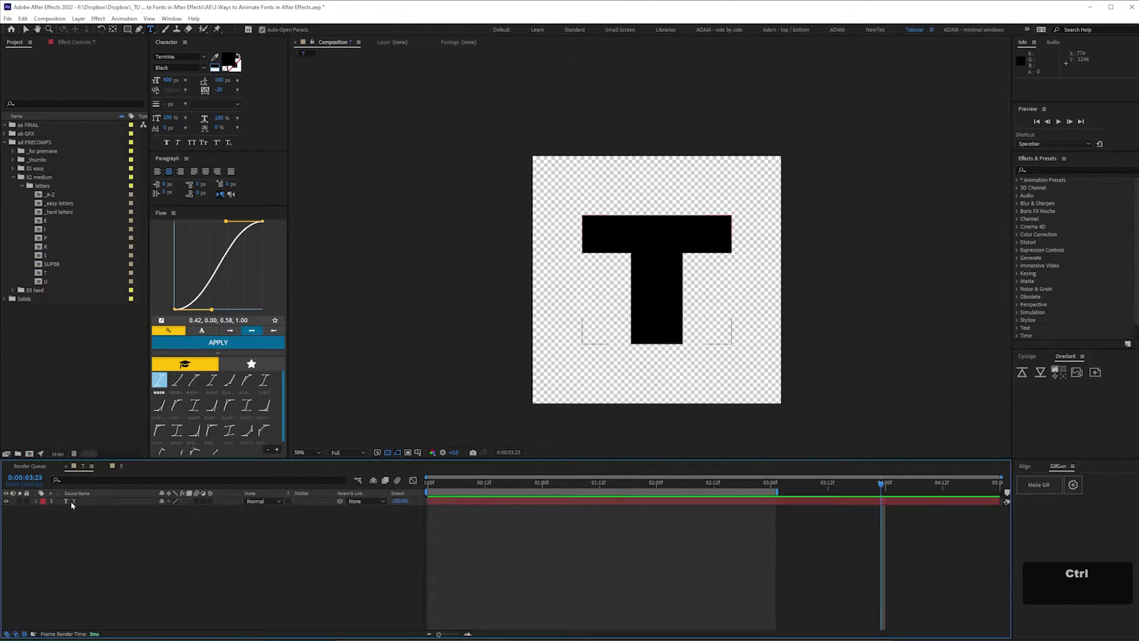
right_click(73, 503)
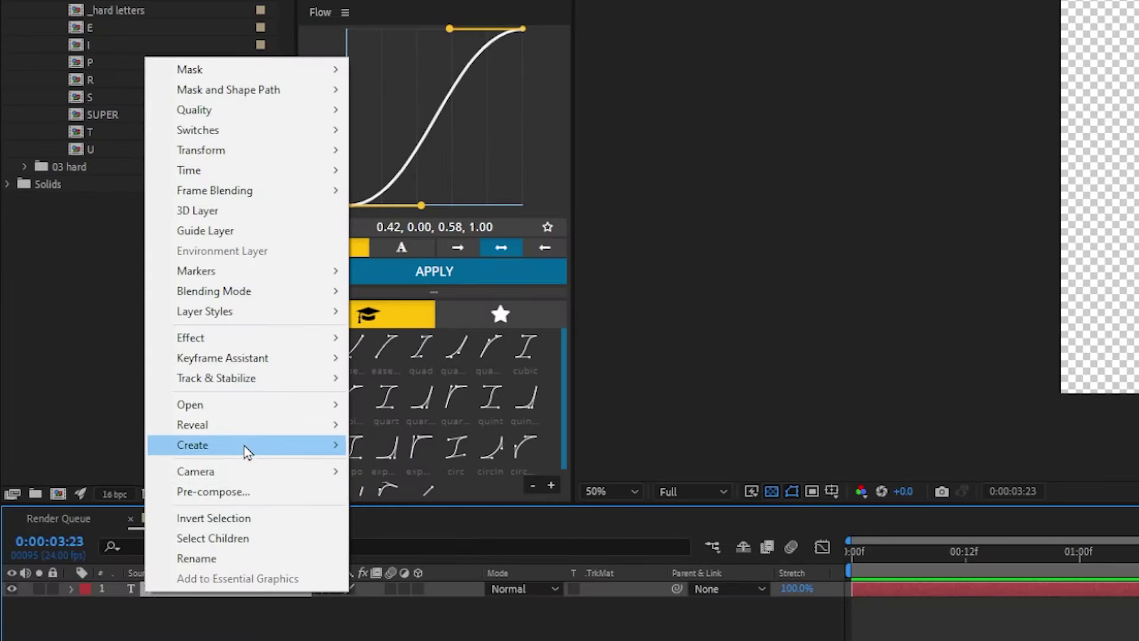
mouse_move(255, 456)
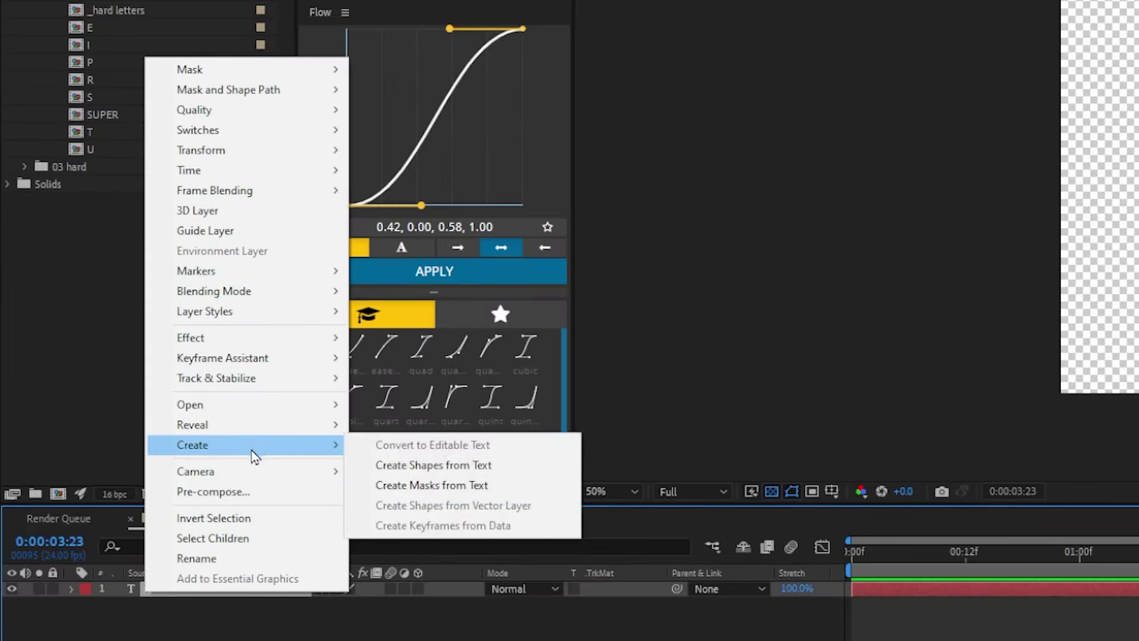
left_click(430, 464)
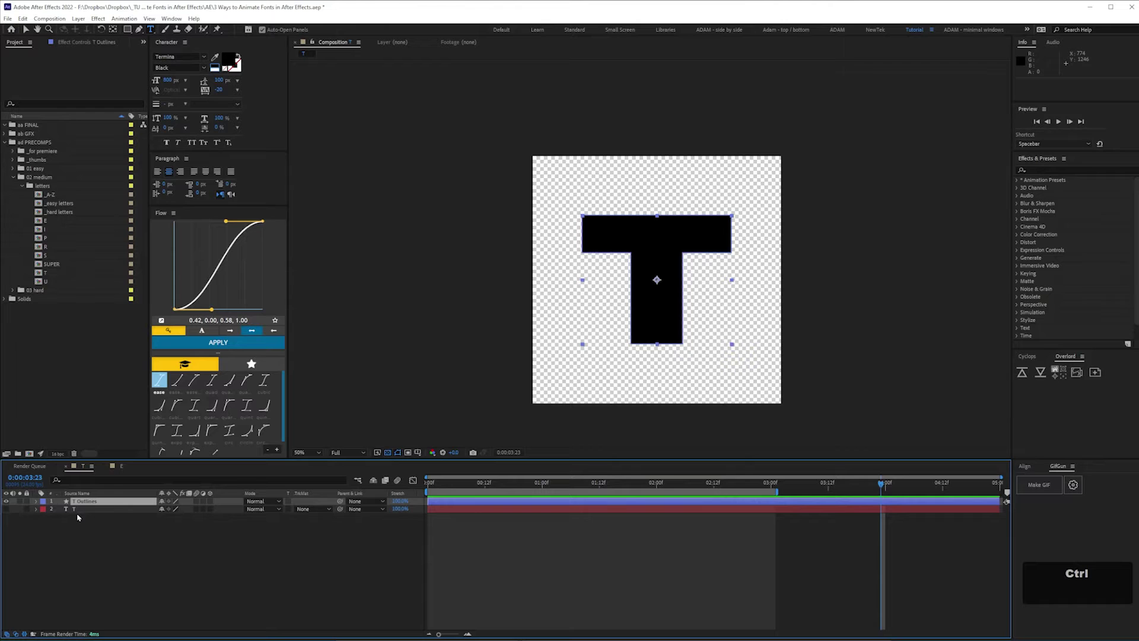
left_click(89, 501)
key("ctrl+d")
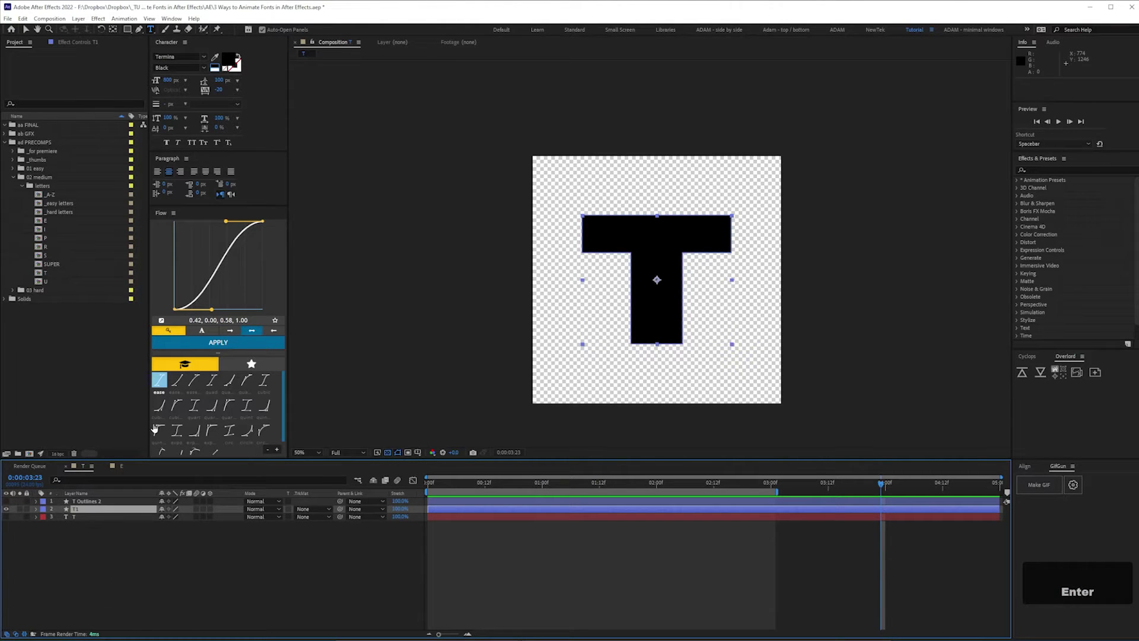
- Inspect T1's path contents, then make the top outline copy visible and select it
key("u")
key("u")
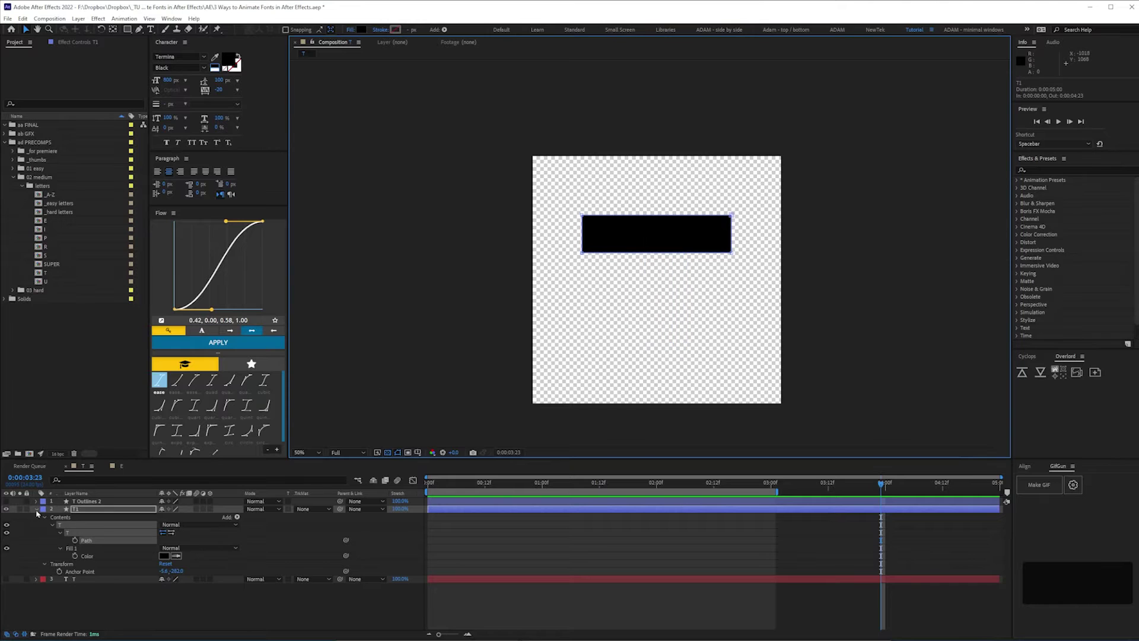
left_click(36, 509)
left_click(6, 501)
left_click(100, 502)
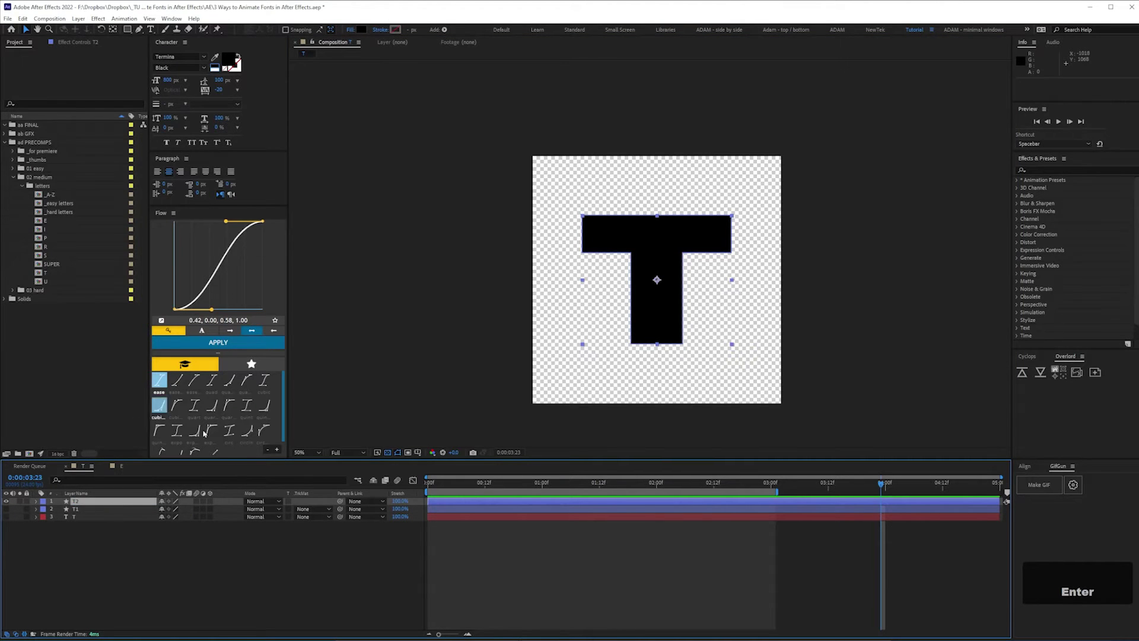
- Reshape T2's path at the end of the bar
key("u")
key("u")
left_click(86, 528)
left_click_drag(557, 205, 719, 274)
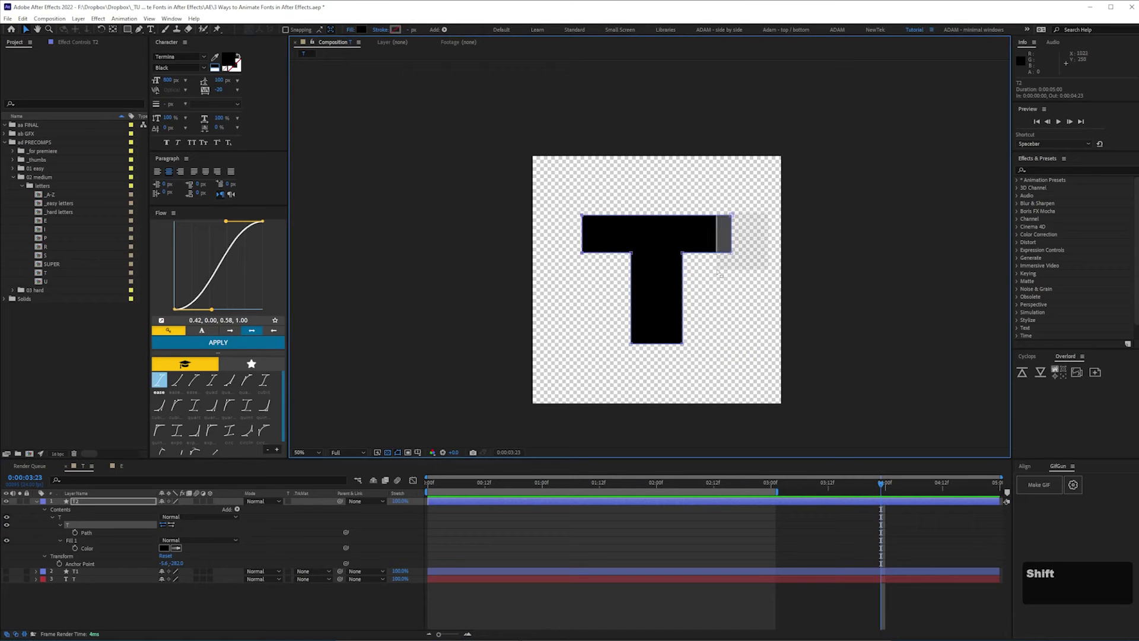
key("ctrl+z")
key("ctrl+shift+z")
scroll(544, 377, "up", 4)
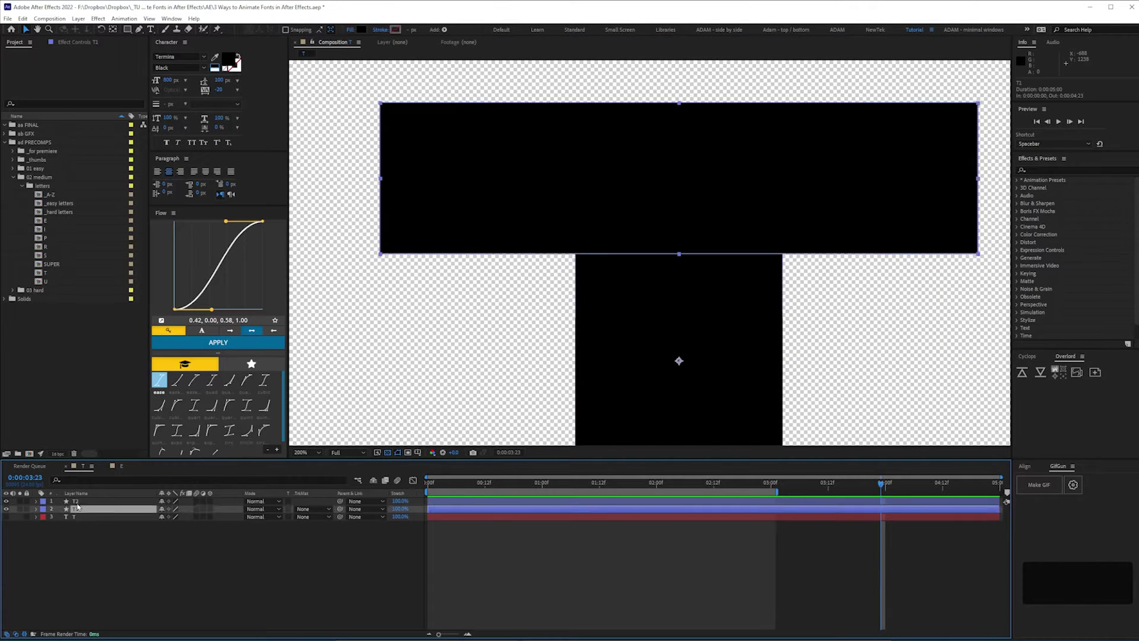
- Show the Path keyframes of both T1 and T2 from the first frame
key("u")
key("u")
scroll(544, 378, "down", 3)
left_click(76, 571, "shift")
key("u")
key("u")
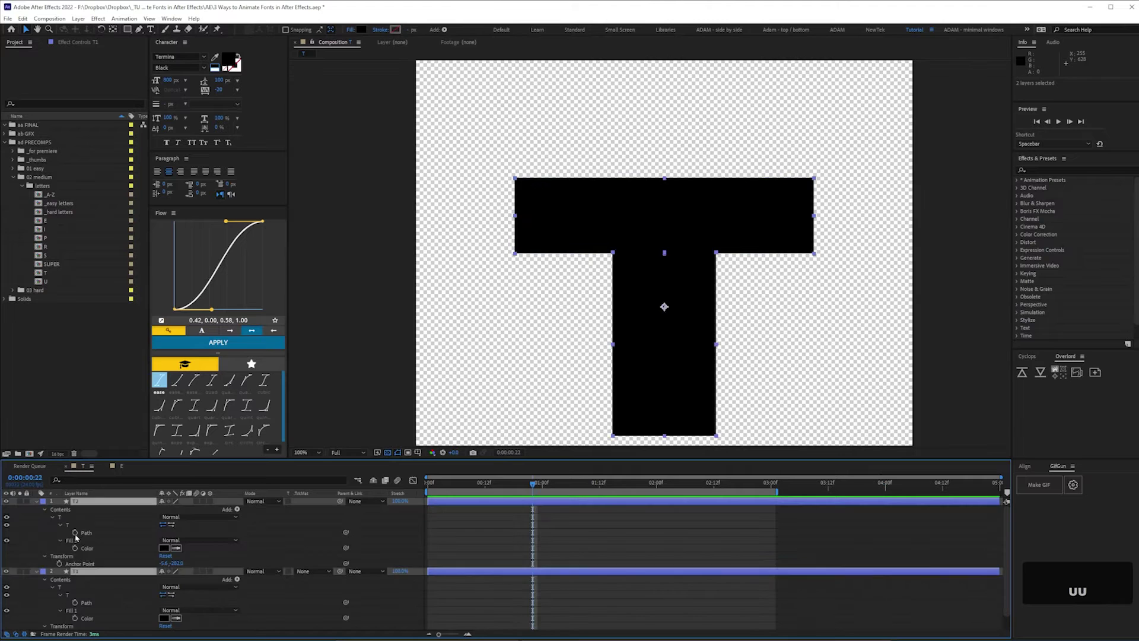
key("Home")
- Bring T2's thin collapsed horizontal path into view
scroll(569, 261, "up", 2)
left_click_drag(653, 249, 571, 277)
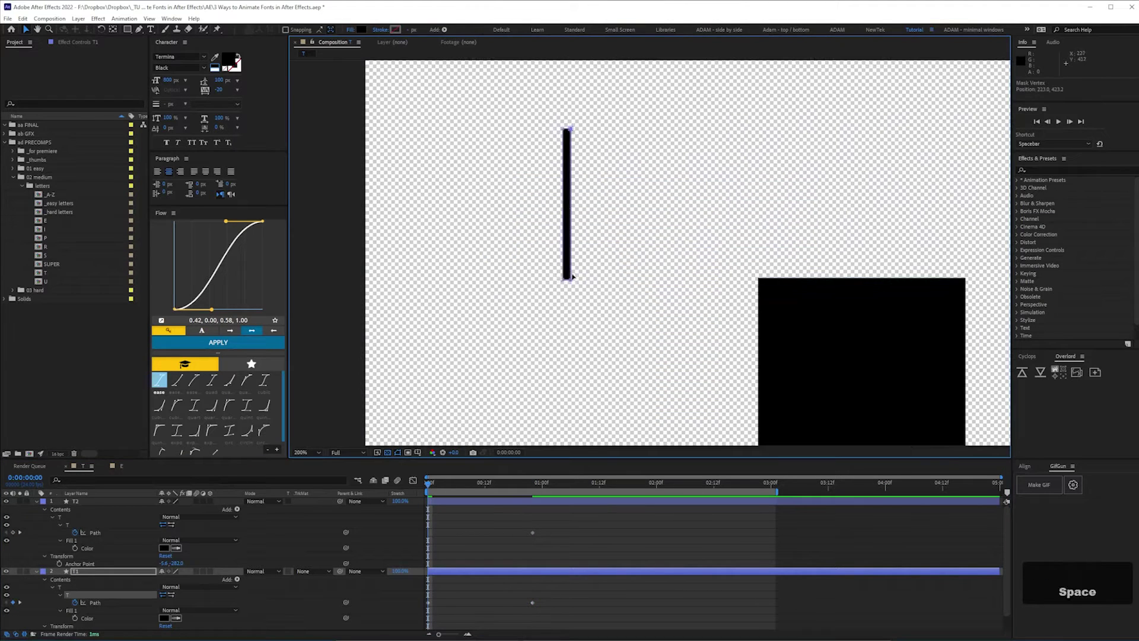
left_click(763, 407)
left_click_drag(763, 407, 678, 330)
- Ease the Path keyframes, check their speed curve, and play the T animation
left_click_drag(510, 522, 555, 620)
key("shift+F3")
right_click(617, 588)
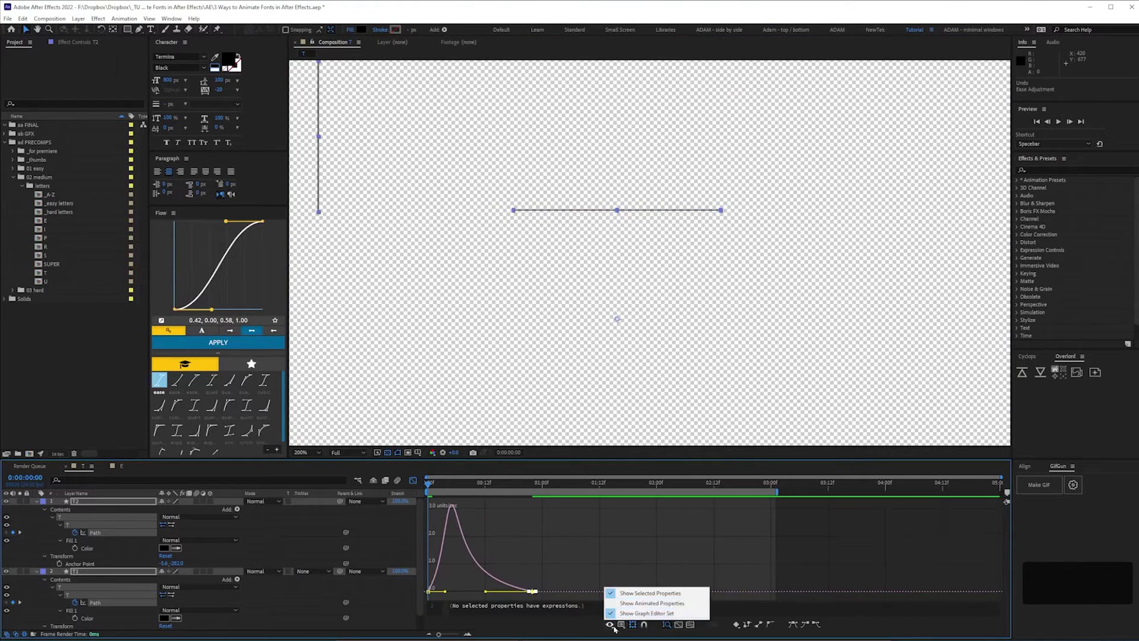
left_click(658, 537)
key("shift+F3")
key("comma")
key("space")
key("comma")
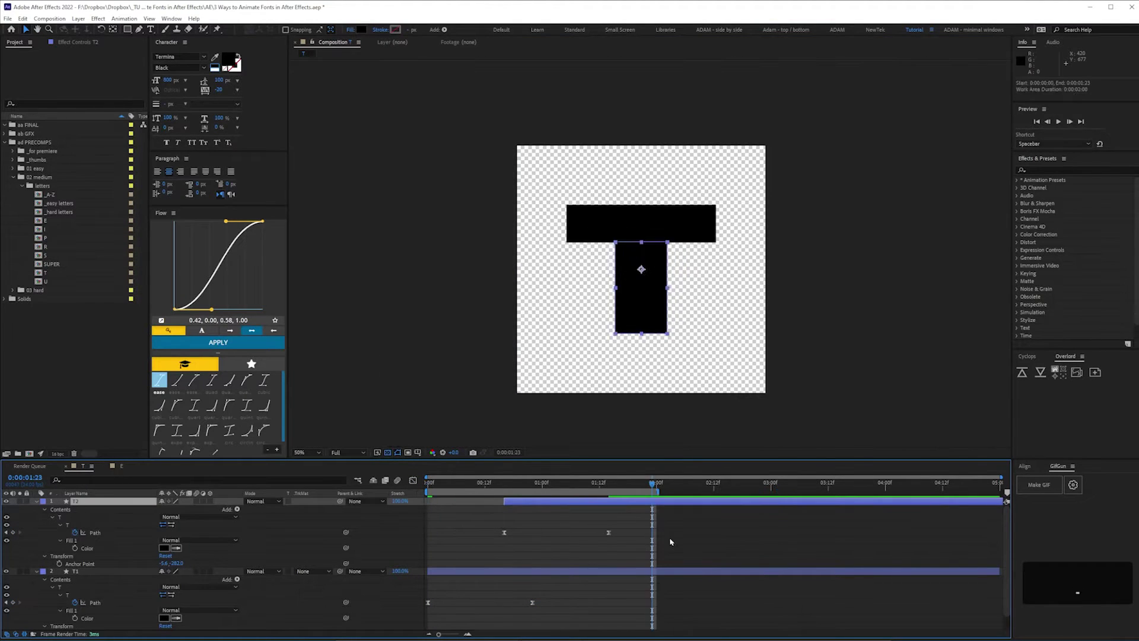
- Offset T2's keyframes to start just after the bar, previewing the result
left_click_drag(535, 502, 517, 503)
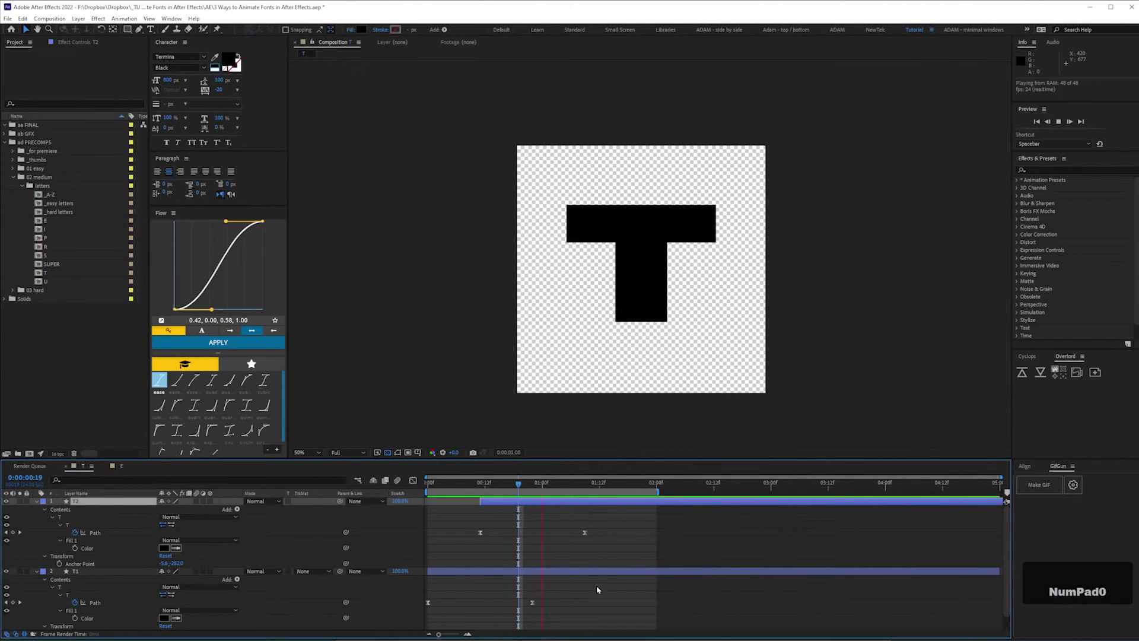
left_click(532, 603, "shift")
left_click(584, 509)
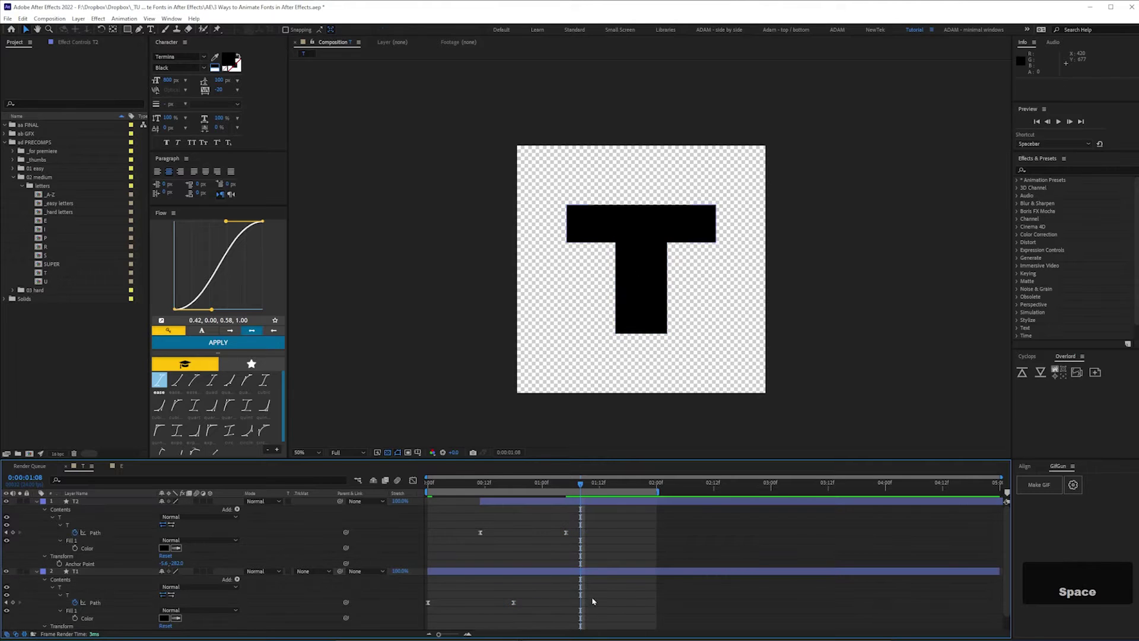
key("KP_0")
left_click_drag(525, 506, 511, 506)
key("KP_0")
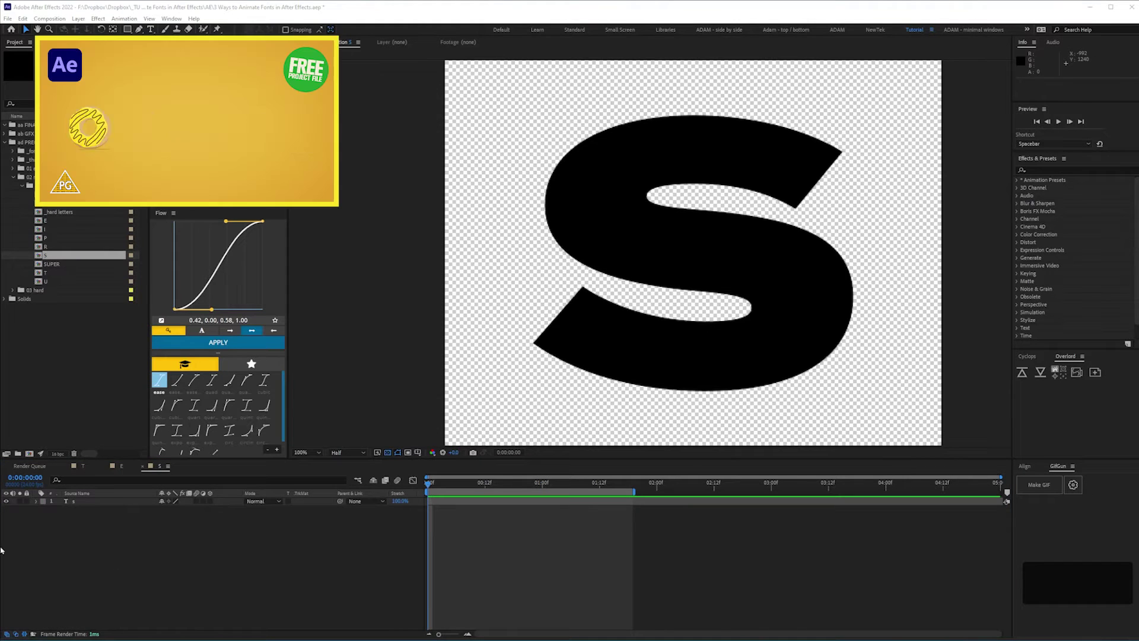
- Trace a pen path along the S from its top end to its lower end
left_click(79, 505)
key("g")
left_click_drag(832, 184, 813, 173)
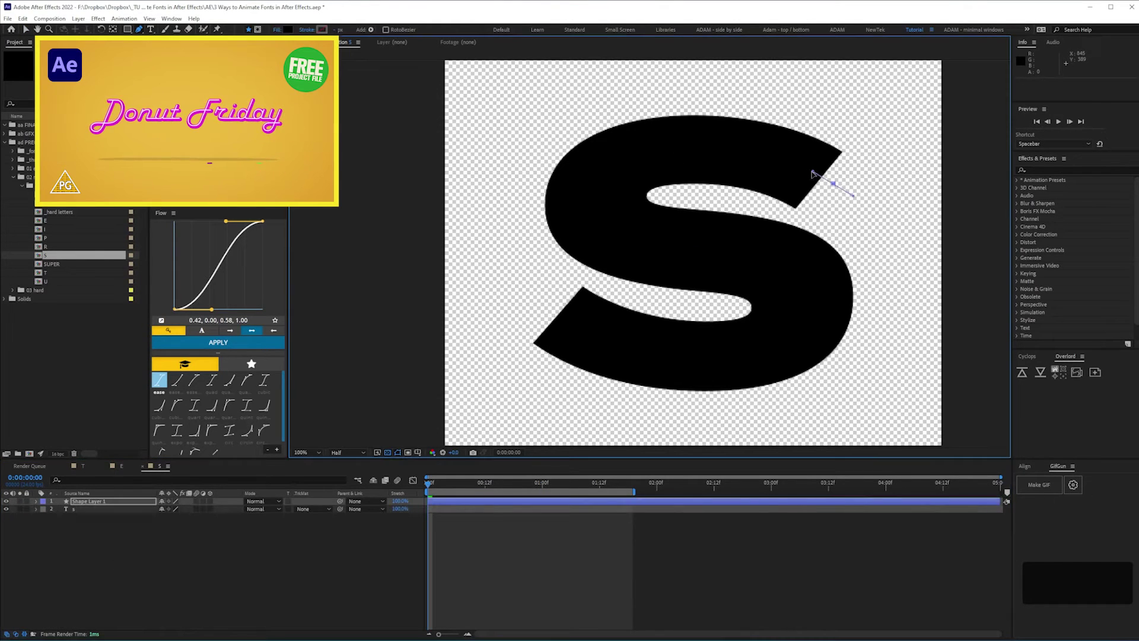
left_click_drag(701, 248, 741, 252)
left_click_drag(809, 312, 810, 338)
left_click_drag(559, 310, 523, 277)
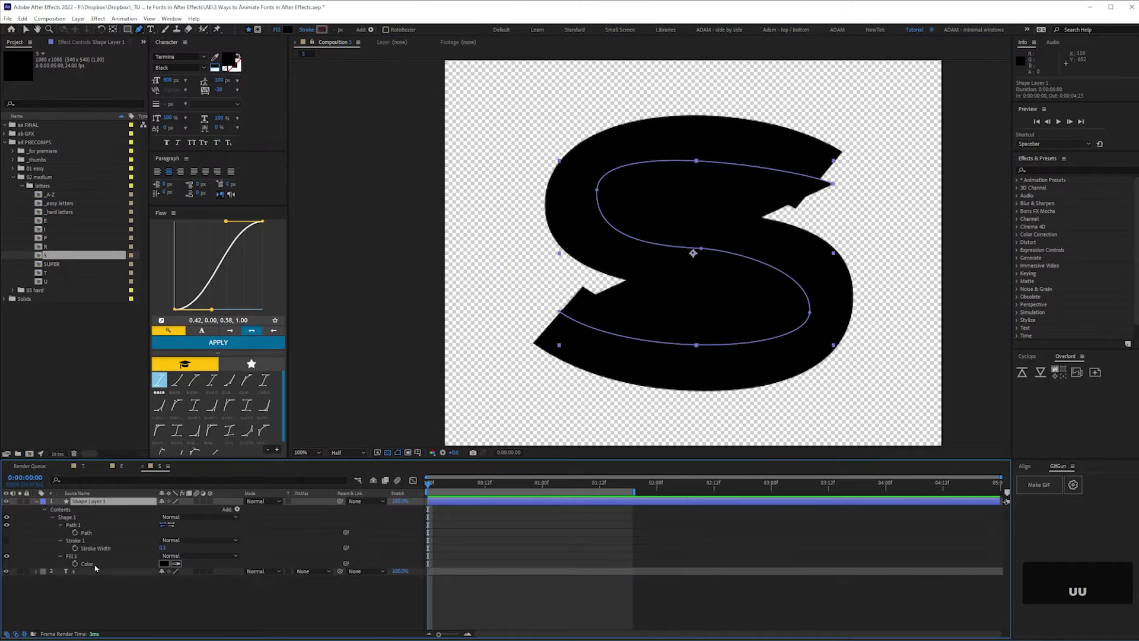
- Widen the traced path's stroke and colour it red
mouse_move(162, 556)
left_mouse_down()
mouse_move(214, 556)
mouse_move(148, 547)
left_mouse_up()
left_click(164, 540)
left_click(208, 131)
key("Return")
key("v")
- Refine the S path's lower end and give the stroke round joins and width 1623
left_click(836, 186)
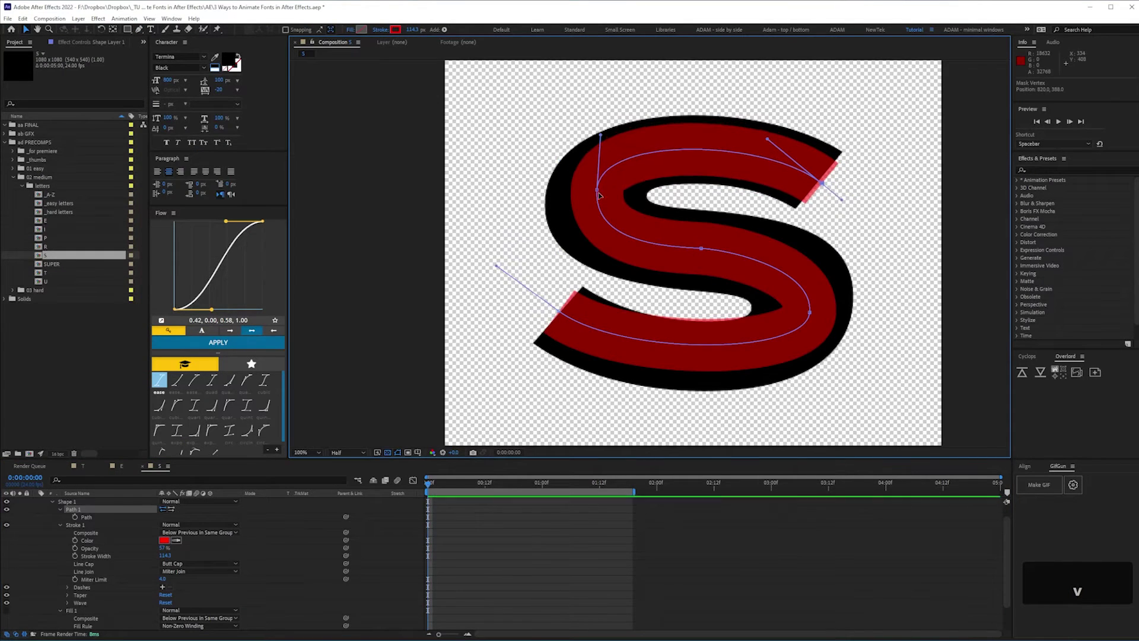
left_click_drag(562, 315, 557, 313)
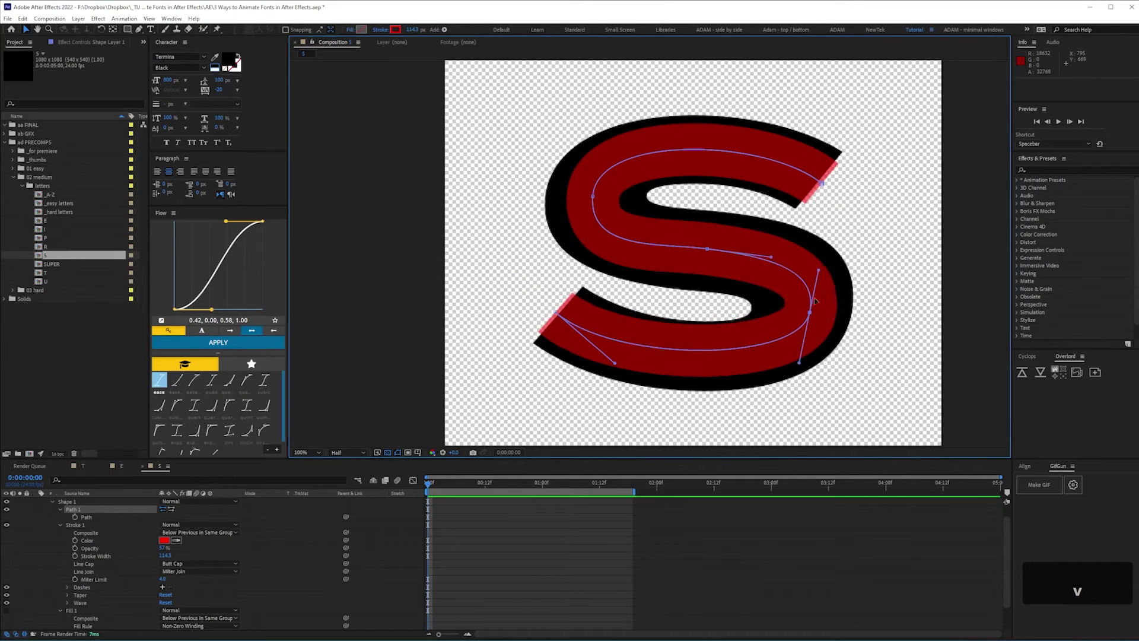
double_click(627, 369)
scroll(828, 328, "up", 2)
left_click(178, 571)
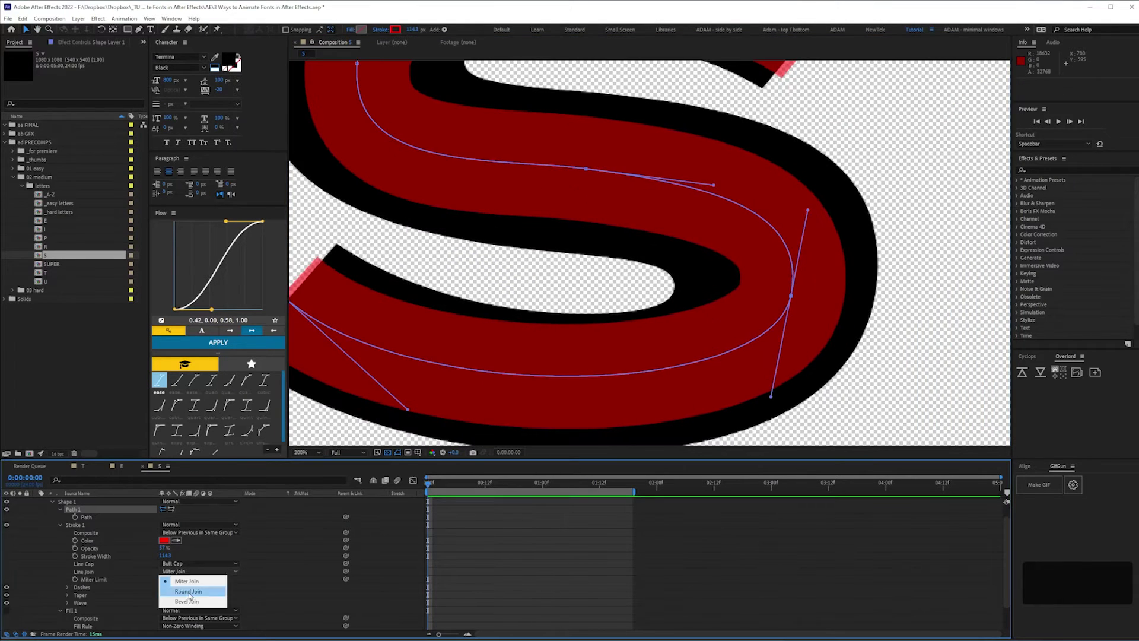
left_click(170, 593)
key("comma")
left_click_drag(165, 555, 178, 555)
key("period")
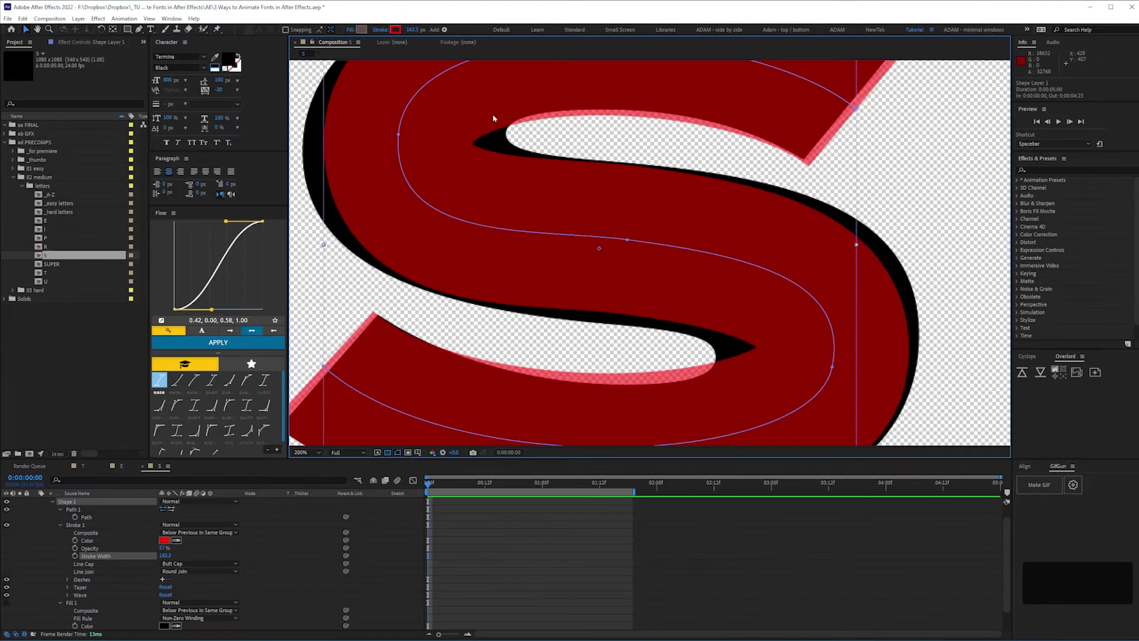
key("comma")
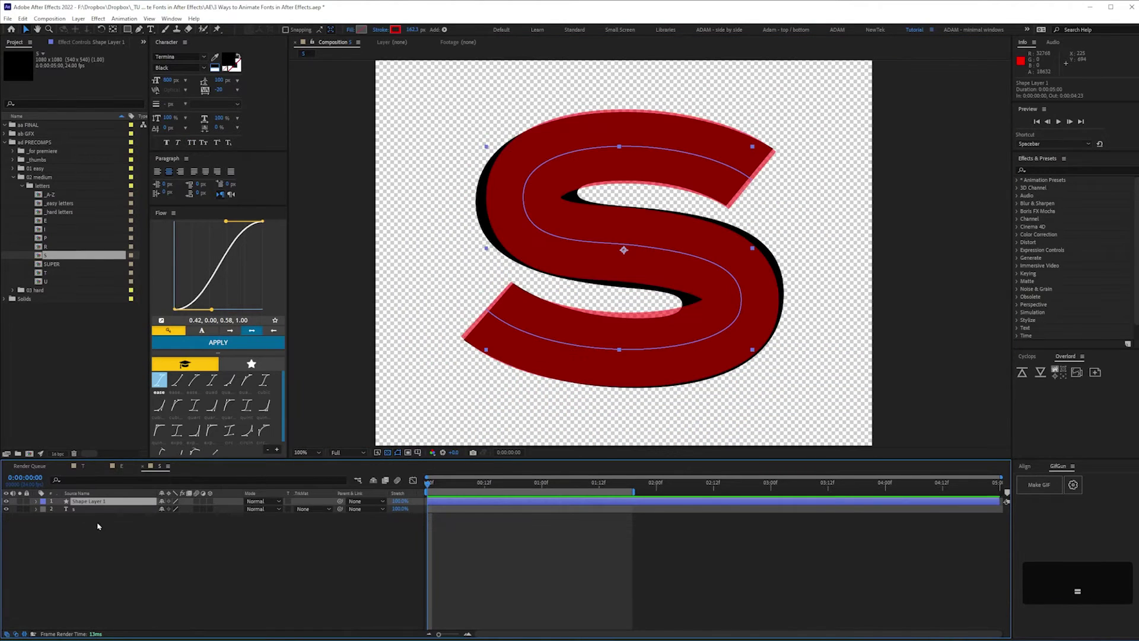
- Keyframe Trim Paths End from 0% at frame 0, then preview the draw-on
key("u")
key("u")
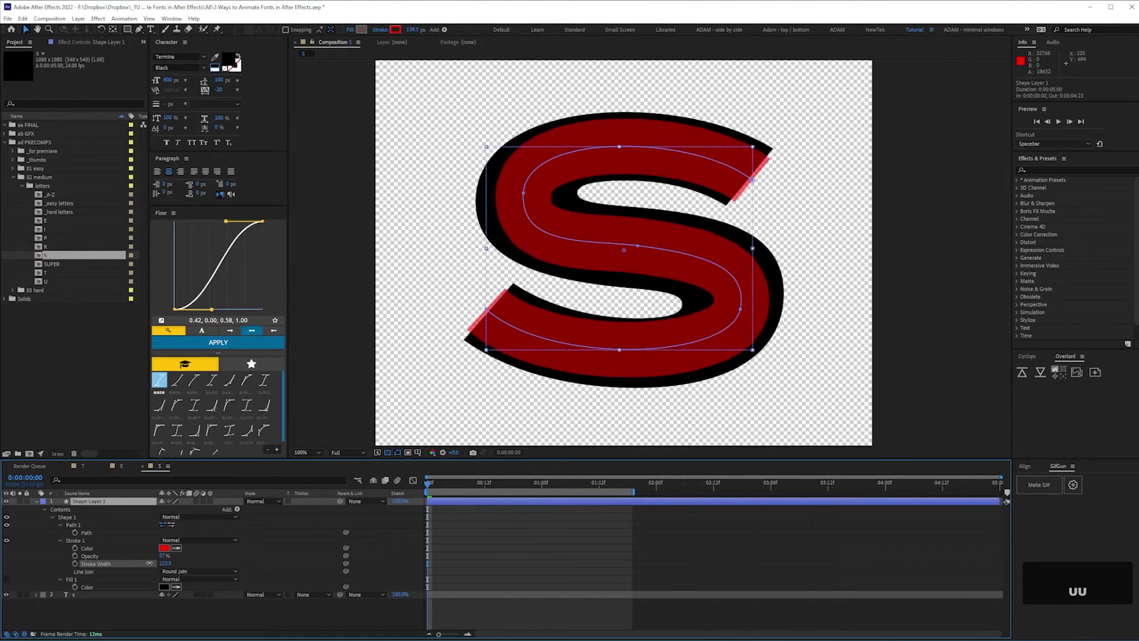
left_click(60, 541)
left_click(647, 482)
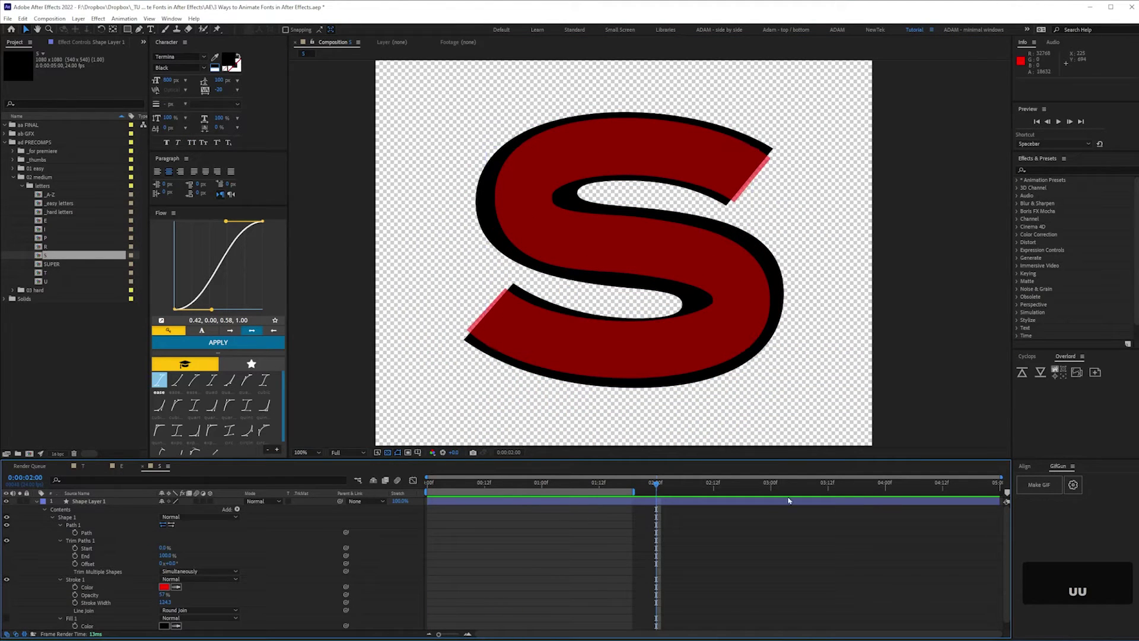
left_click(75, 556)
key("Home")
left_click(165, 556)
type("0")
key("Return")
key("space")
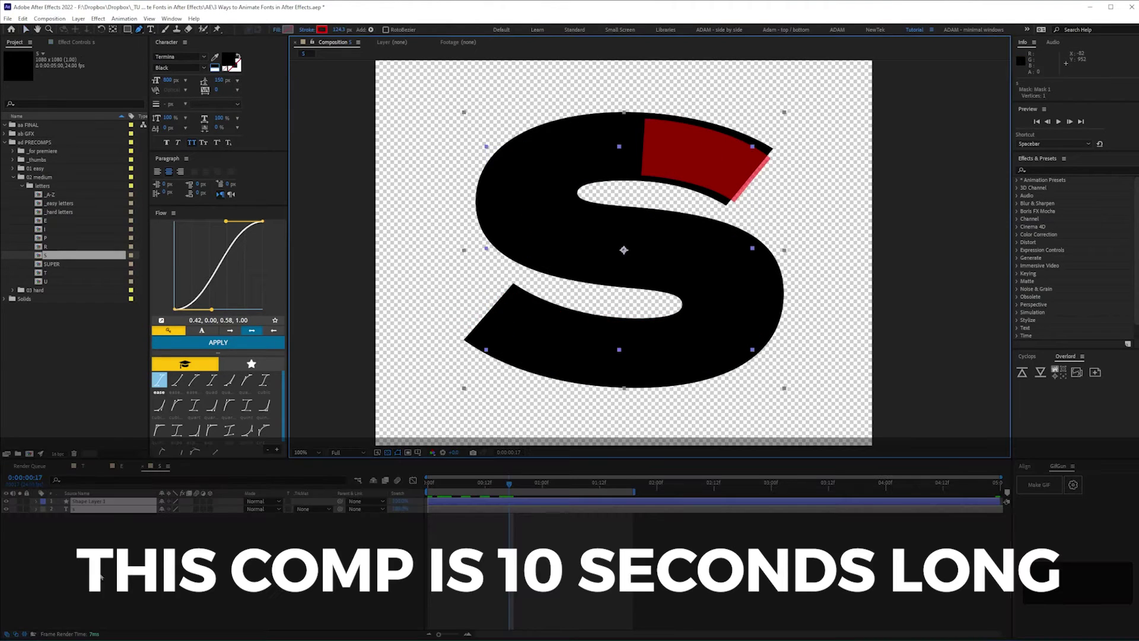
- Draw a mask on the black S text layer and test it in playback
left_click(118, 509)
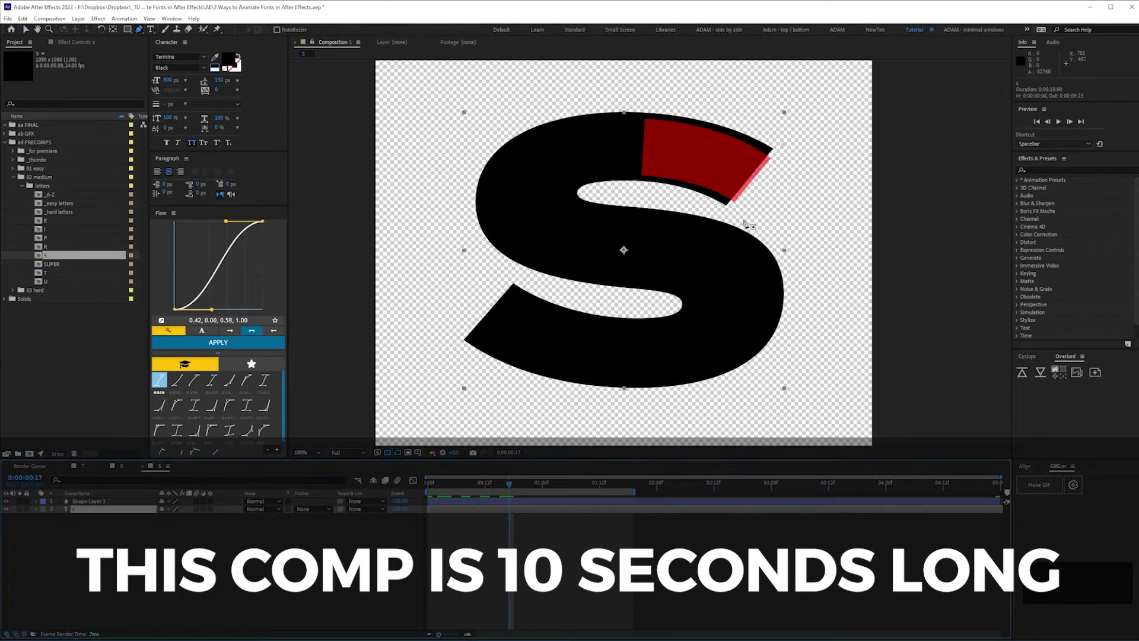
left_click(718, 208)
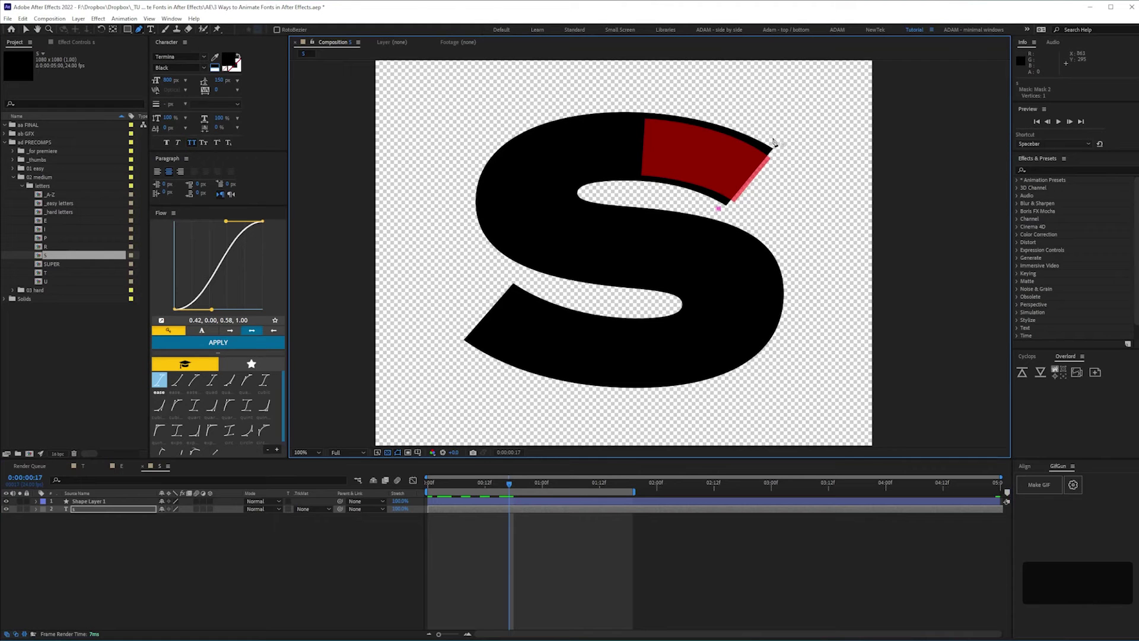
left_click(719, 210)
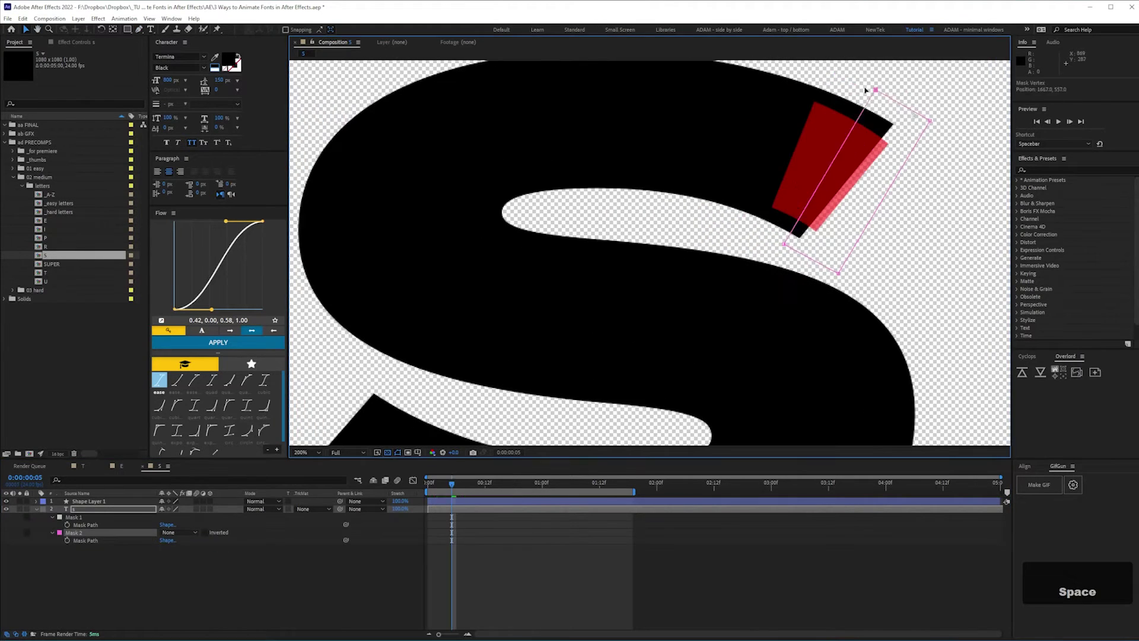
key("Home")
left_click_drag(838, 71, 880, 84)
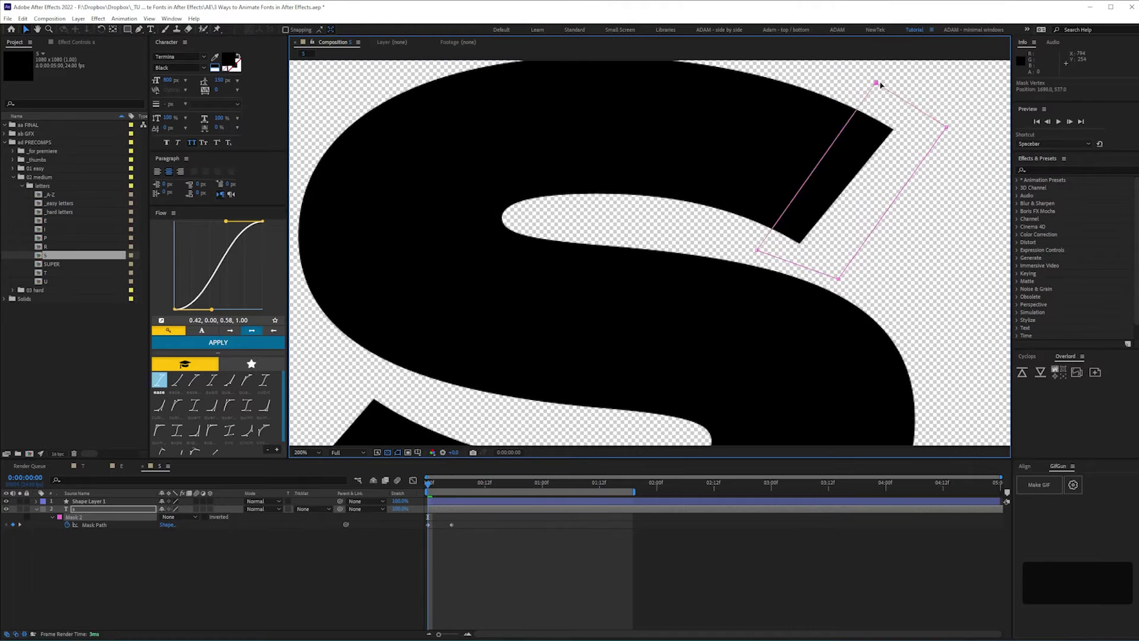
key("space")
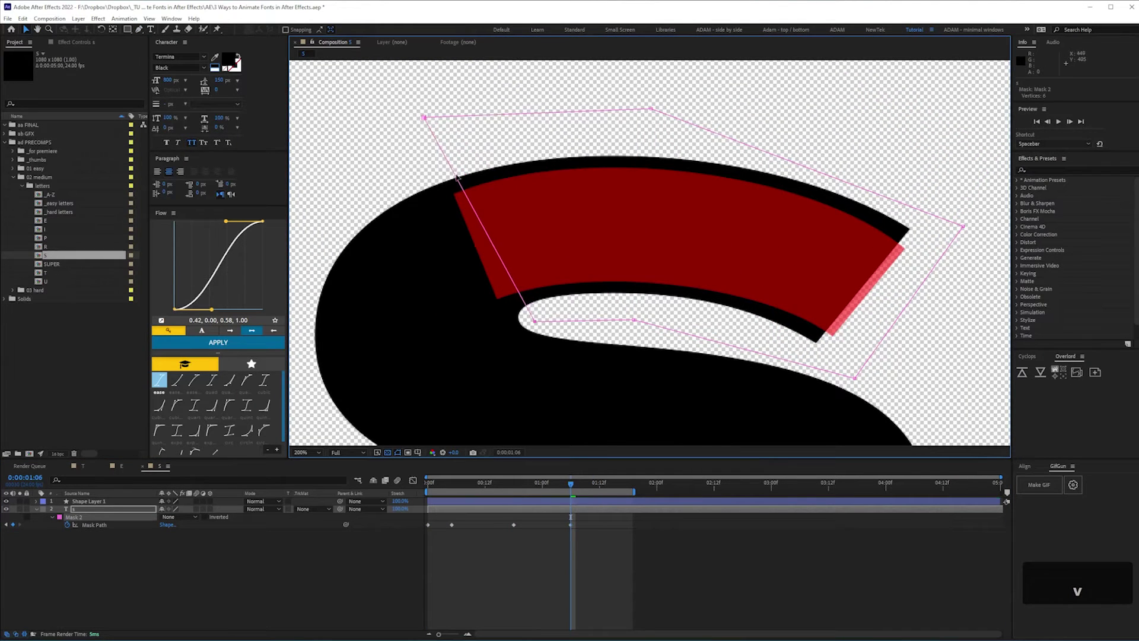
key("space")
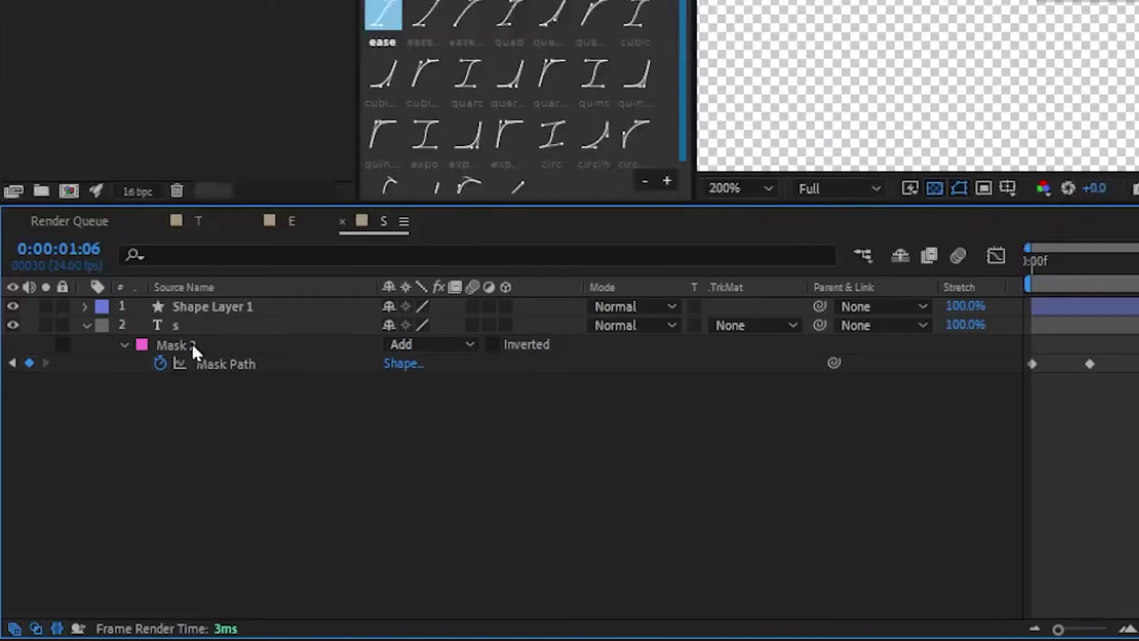
- Set Mask 2 to None and keyframe its path to follow the red stroke
left_click(191, 346)
left_click(418, 347)
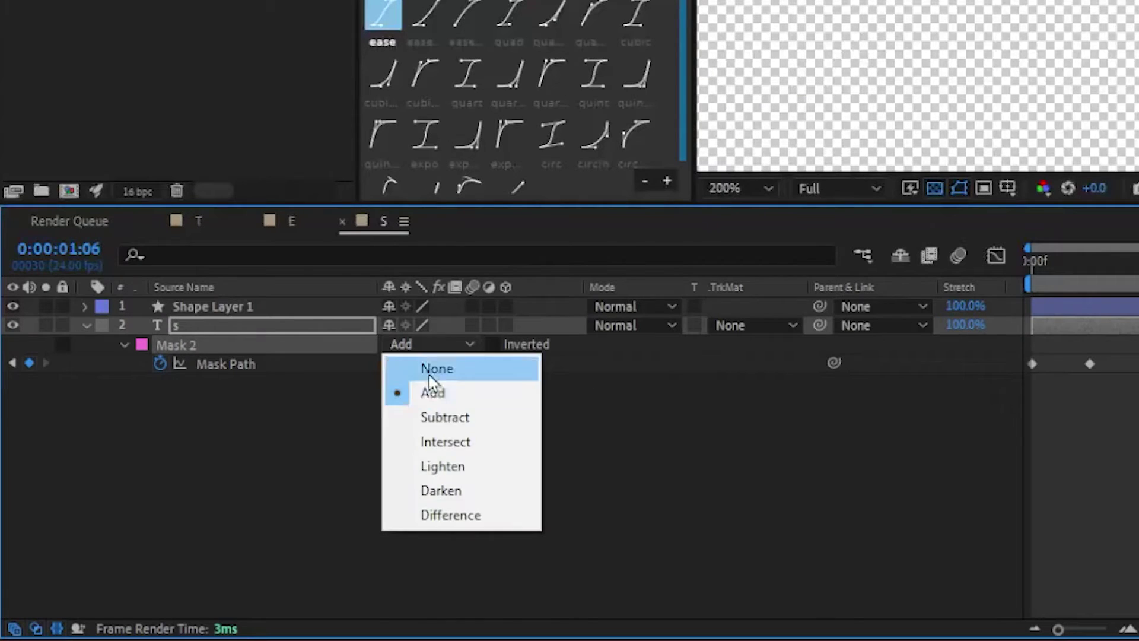
left_click(427, 369)
key("backslash")
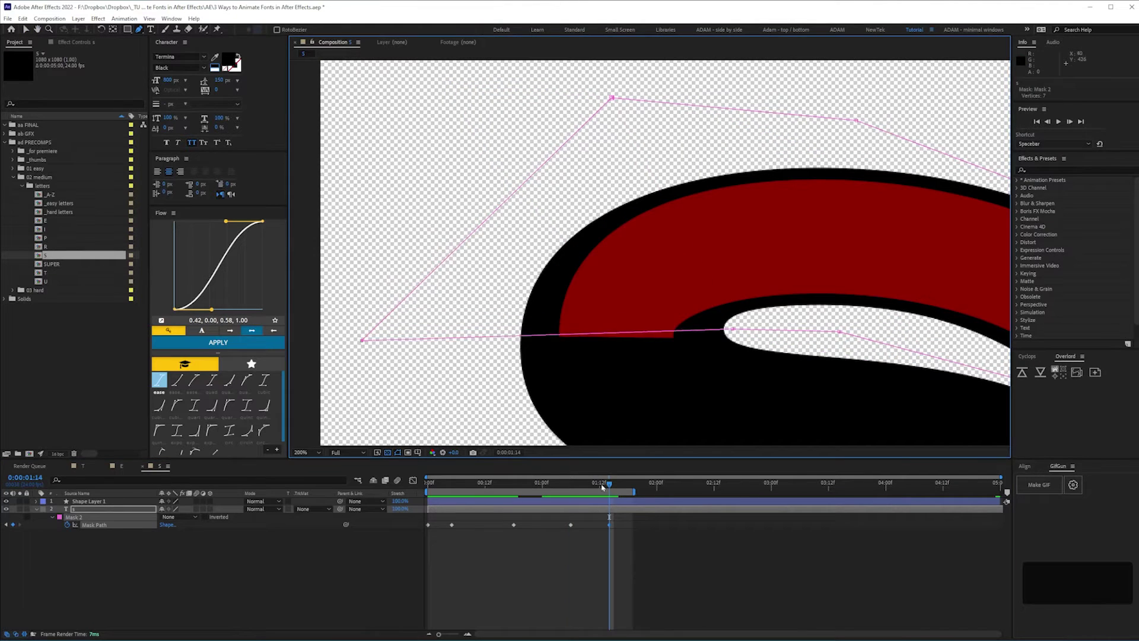
left_click_drag(602, 486, 657, 484)
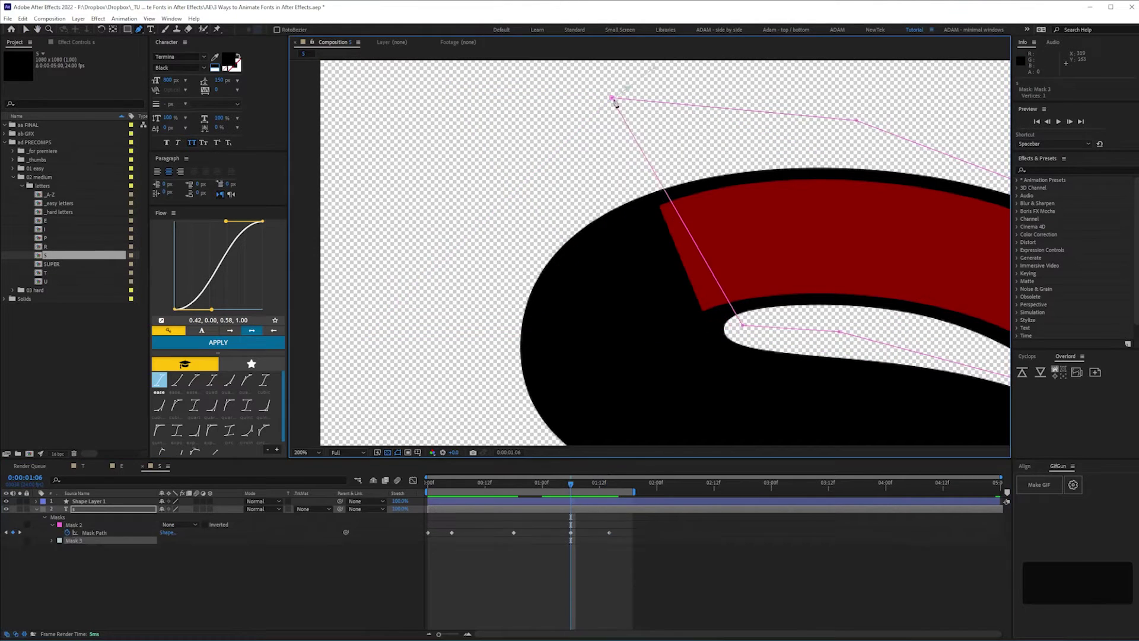
left_click_drag(755, 363, 744, 243)
left_click_drag(534, 308, 670, 406)
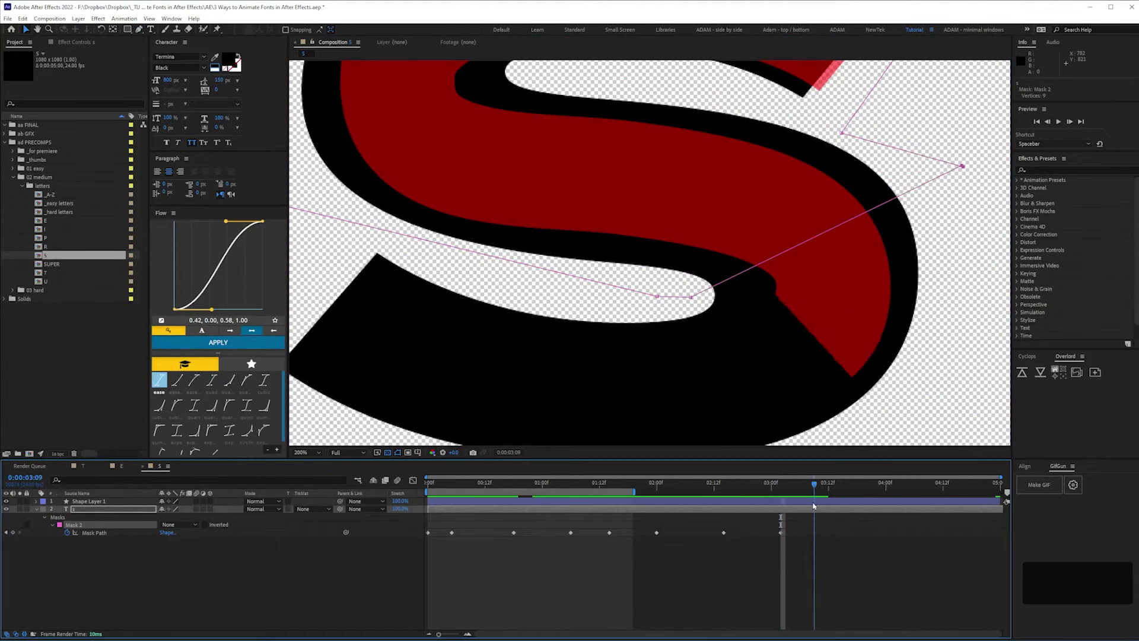
key("space")
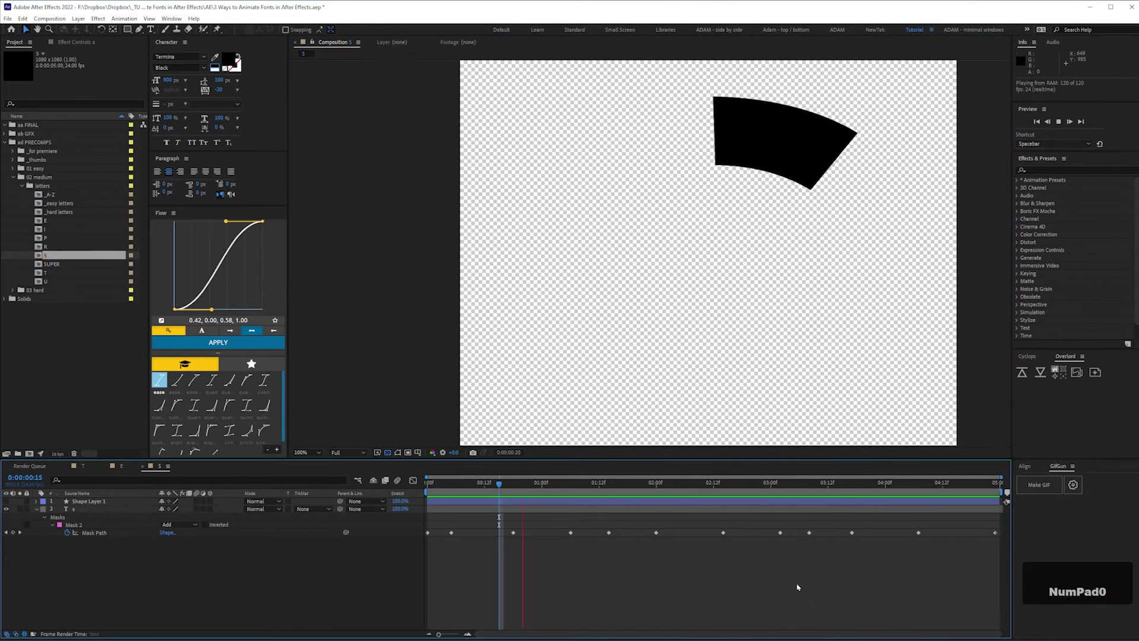
key("space")
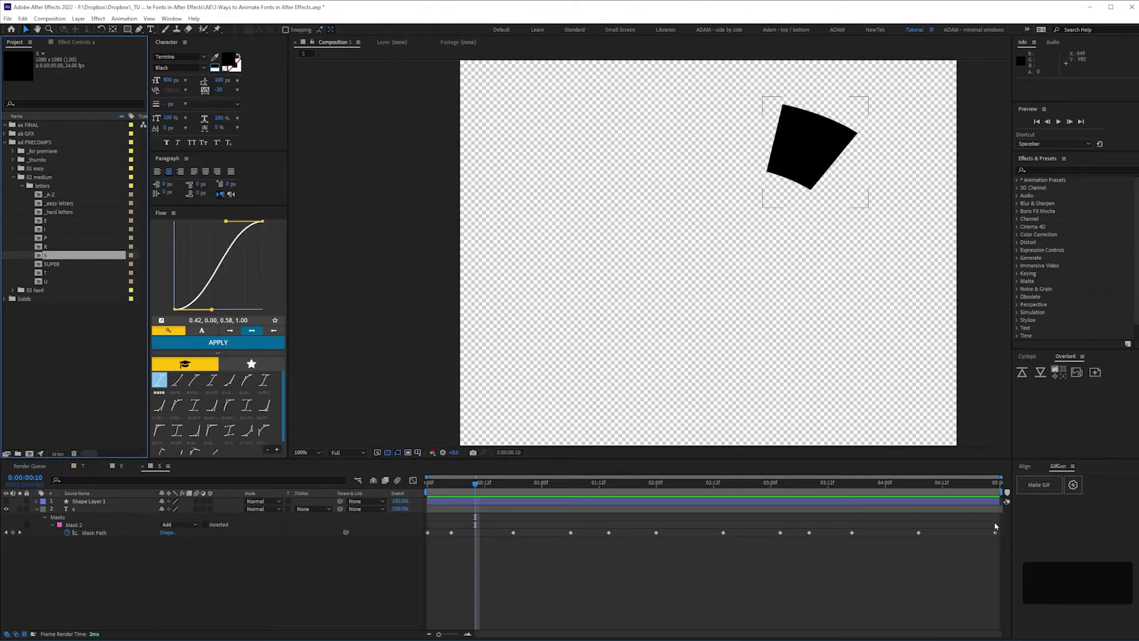
- Stretch the Mask Path keyframes across the whole timeline
left_click_drag(995, 526, 425, 551)
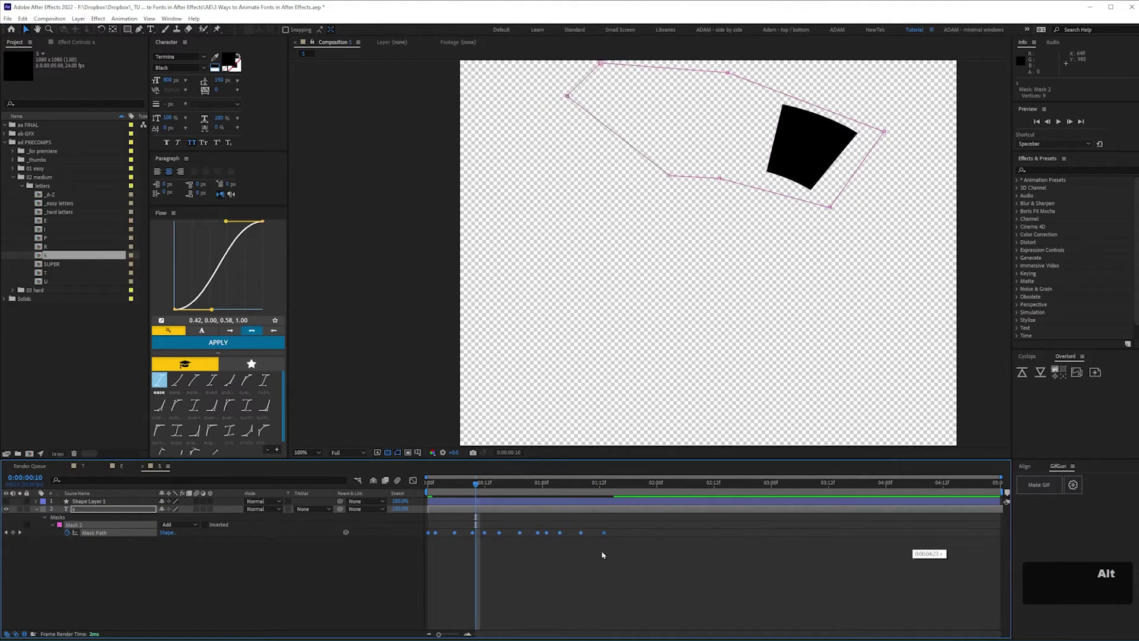
left_click_drag(558, 549, 997, 549)
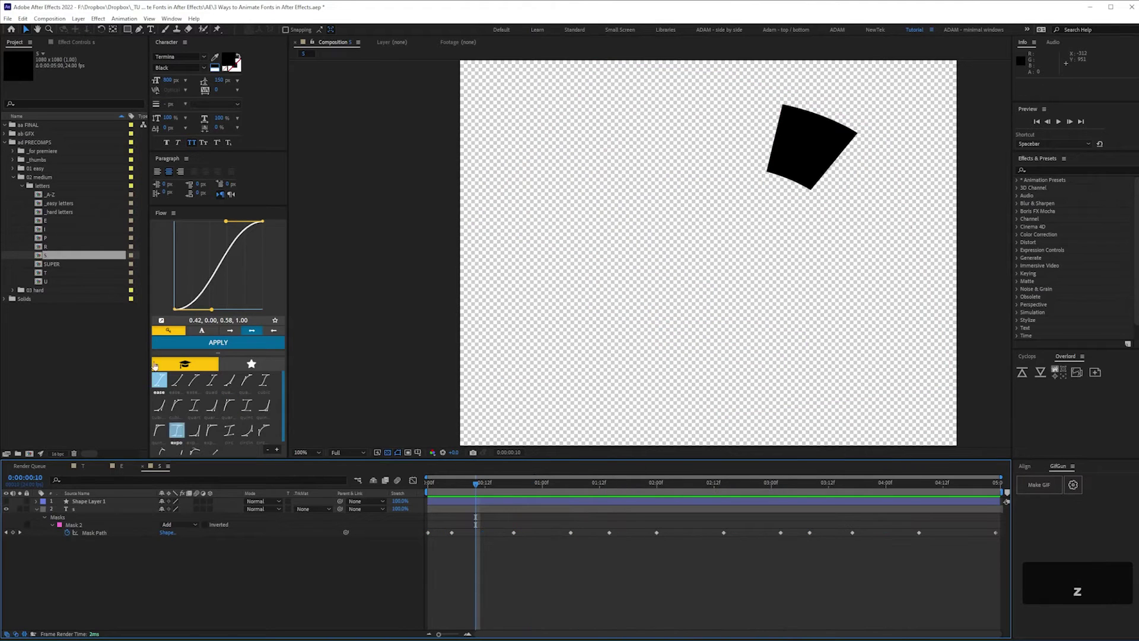
left_click(39, 257)
- Nest the S comp in a renamed new composition and enable time remapping
left_click_drag(26, 457, 26, 455)
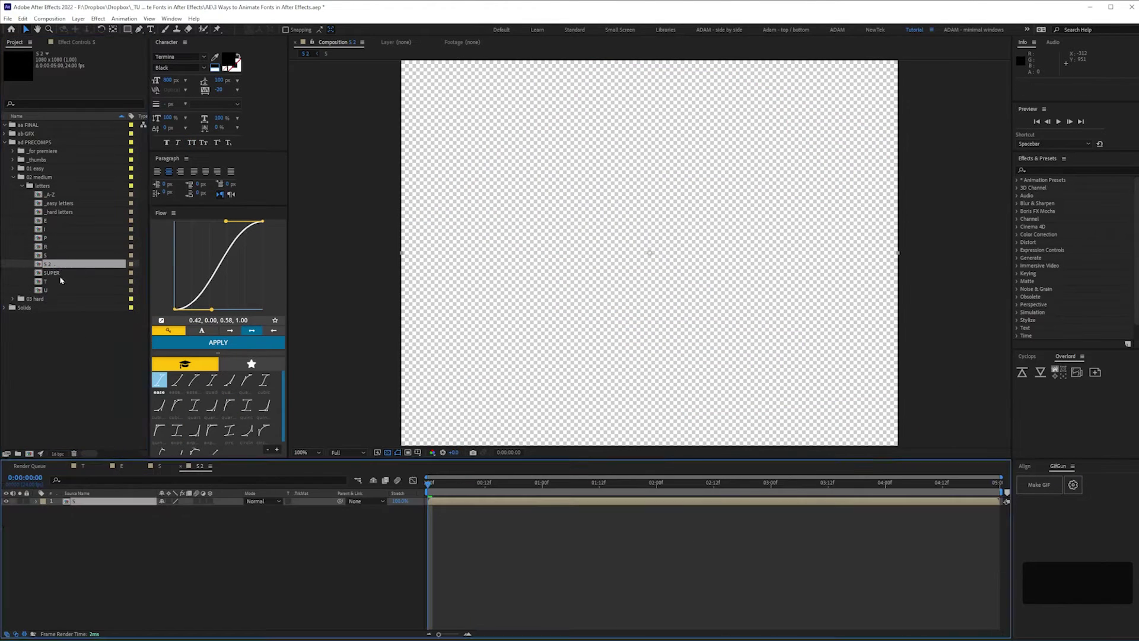
key("Return")
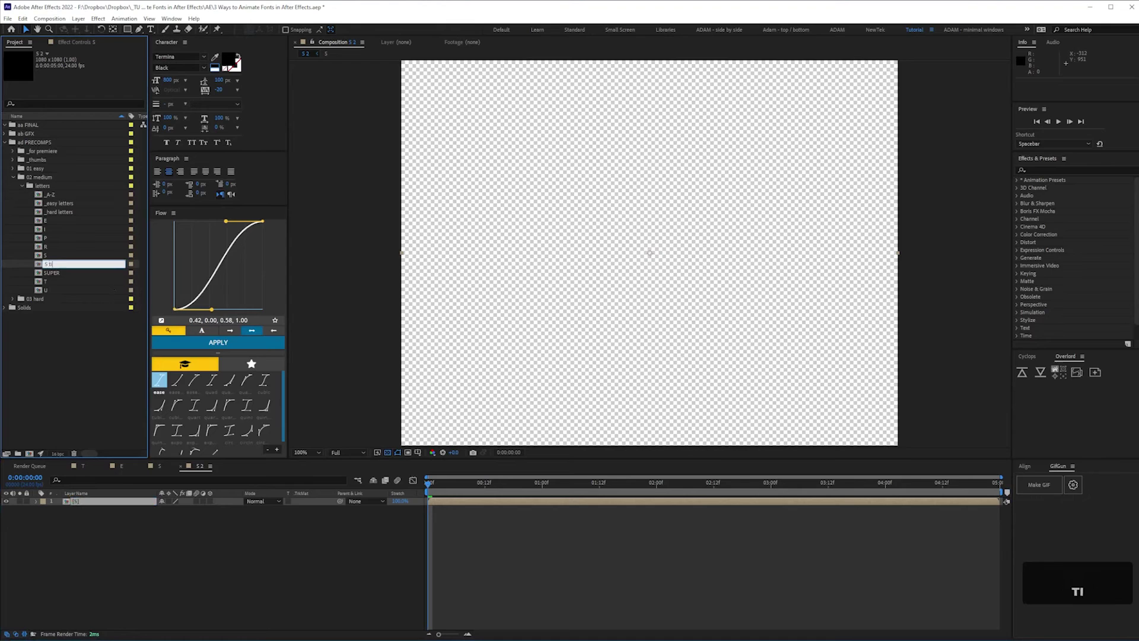
key("ctrl+alt+t")
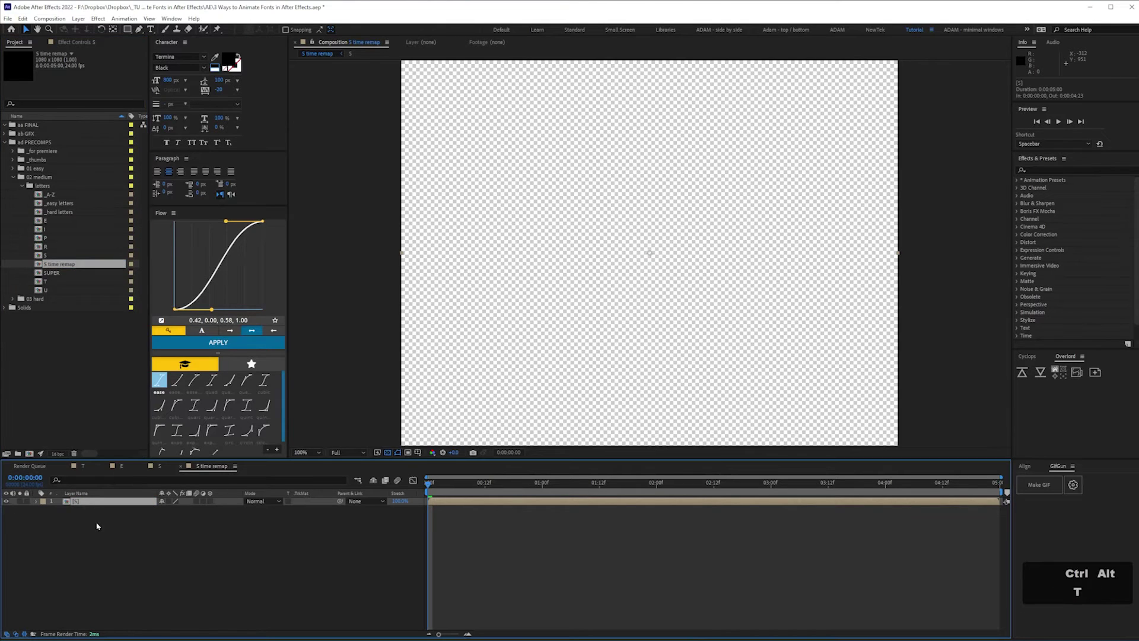
- Ease the Time Remap keyframes, check the value graph, and preview
left_click_drag(540, 513, 425, 504)
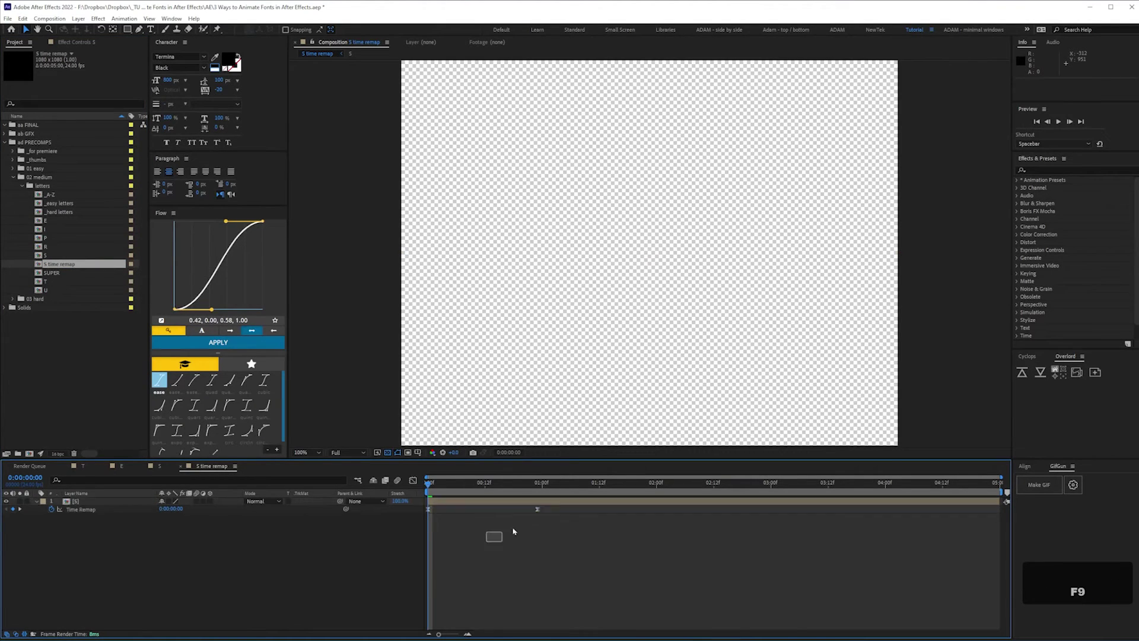
key("shift+F3")
key("F9")
left_click(621, 624)
left_click(643, 515)
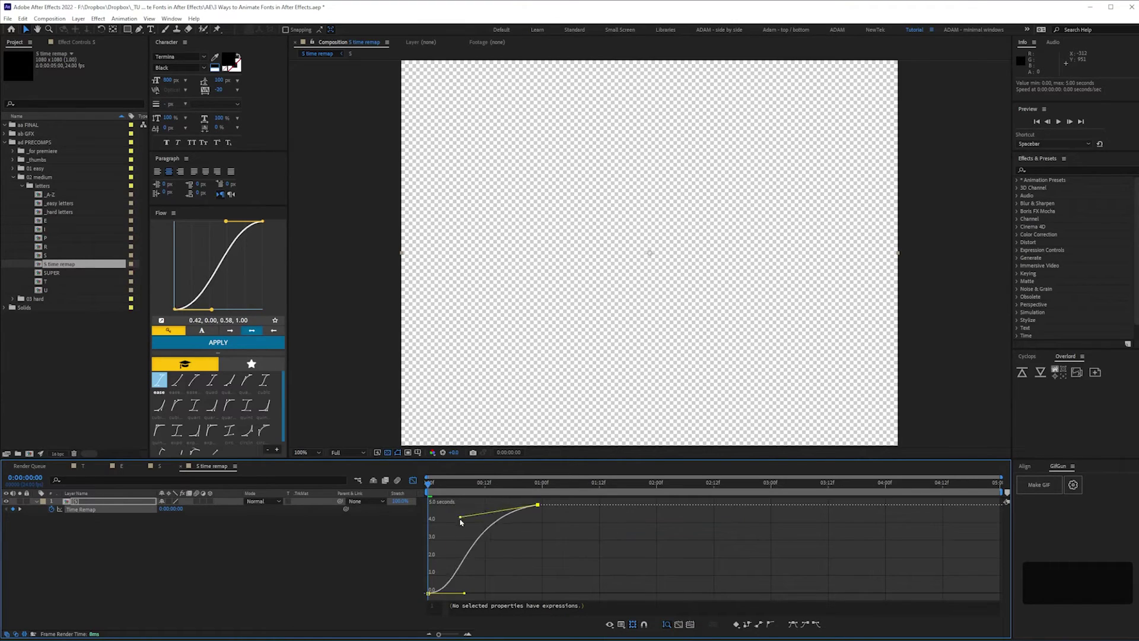
key("shift+F3")
key("KP_0")
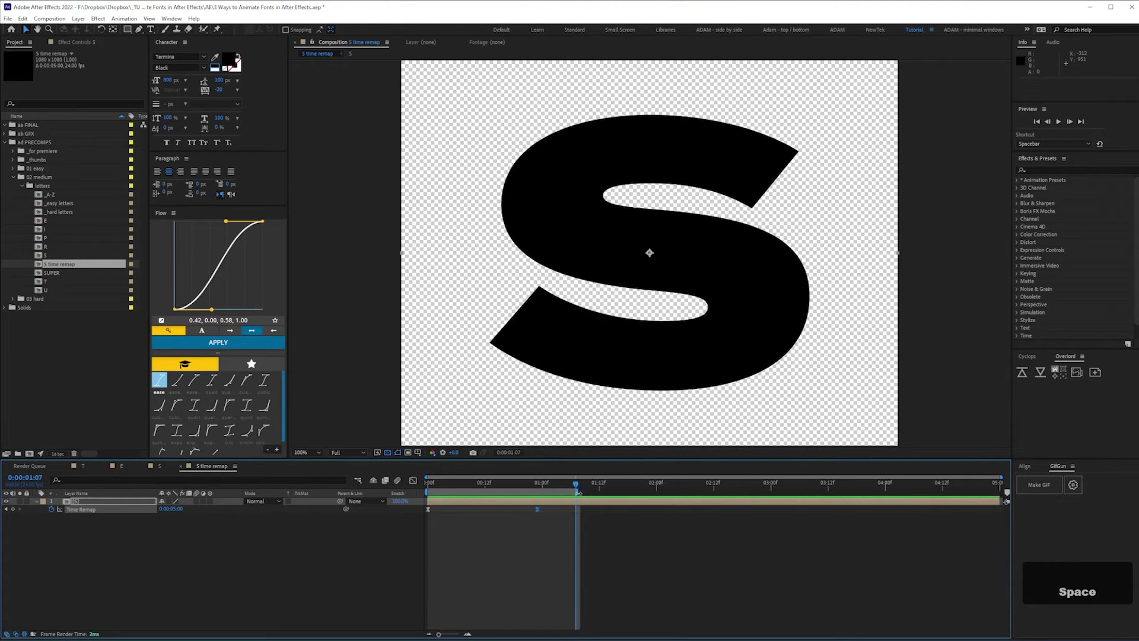
- Extend the preview range to 2 seconds and preview the remapped S again
left_click_drag(579, 492, 662, 493)
left_click(413, 480)
key("shift+F3")
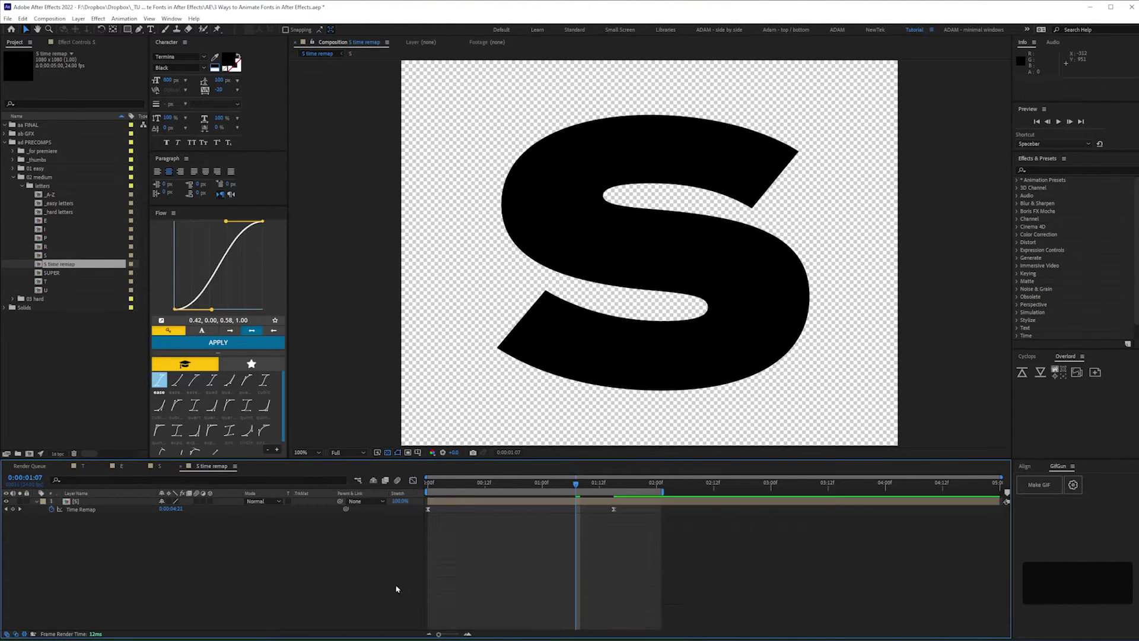
key("KP_0")
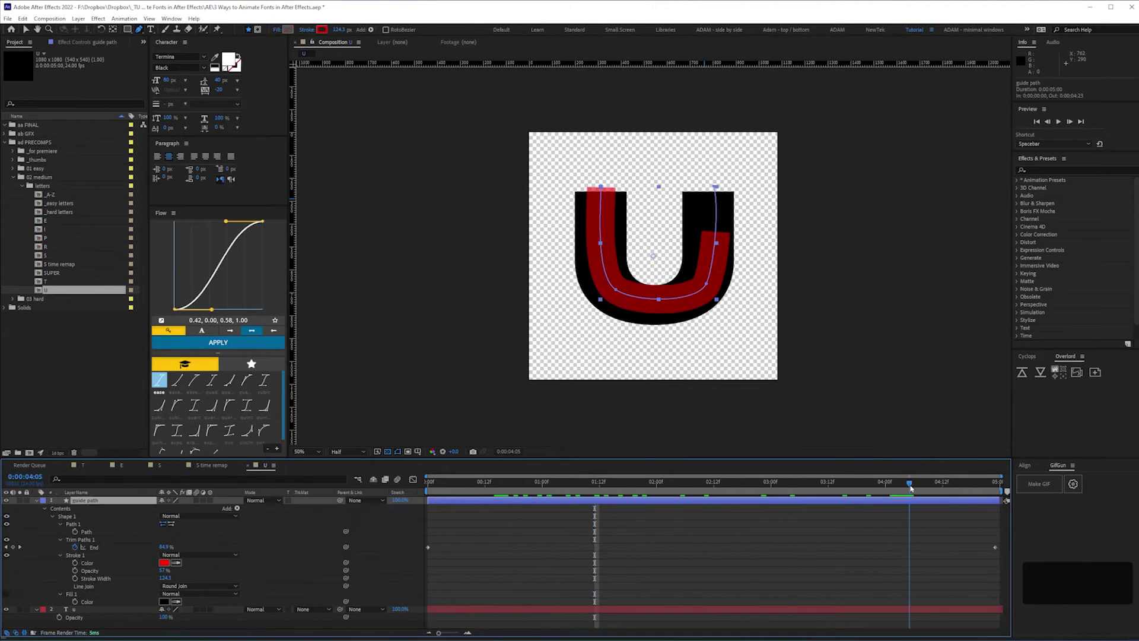
- Reshape the guide path into a clean curve following the U
key("v")
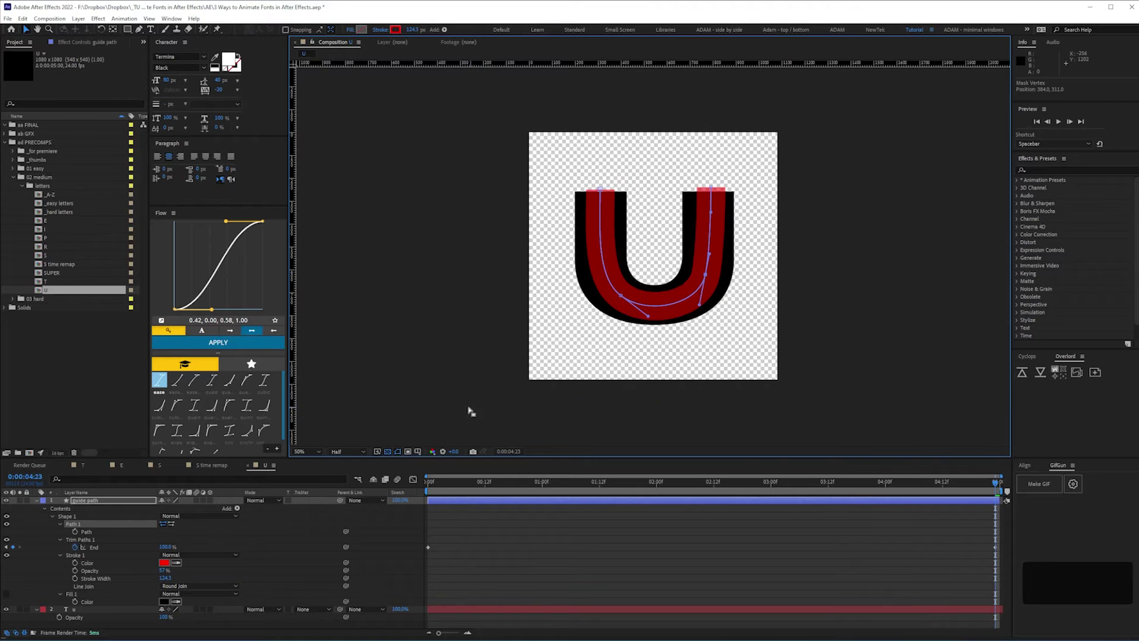
key("period")
mouse_move(589, 338)
left_mouse_down()
mouse_move(551, 307)
mouse_move(550, 356)
left_mouse_up()
left_click_drag(758, 292, 763, 261)
left_click_drag(745, 353, 732, 356)
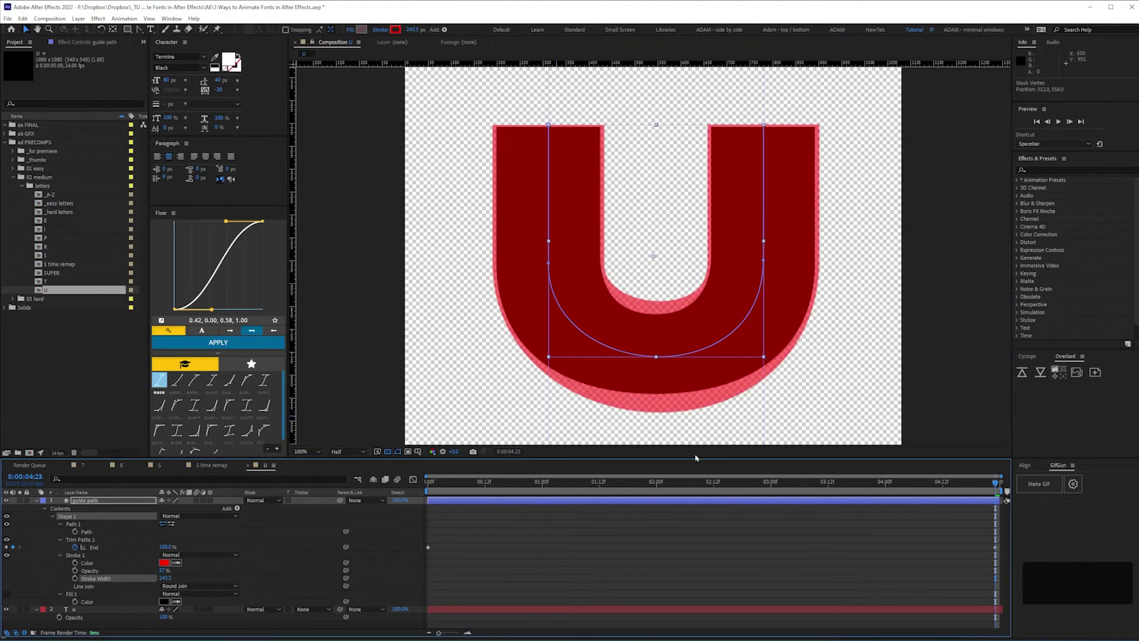
- Remove the guide path's fill and set it as the U layer's Alpha Matte
key("t")
key("u")
key("u")
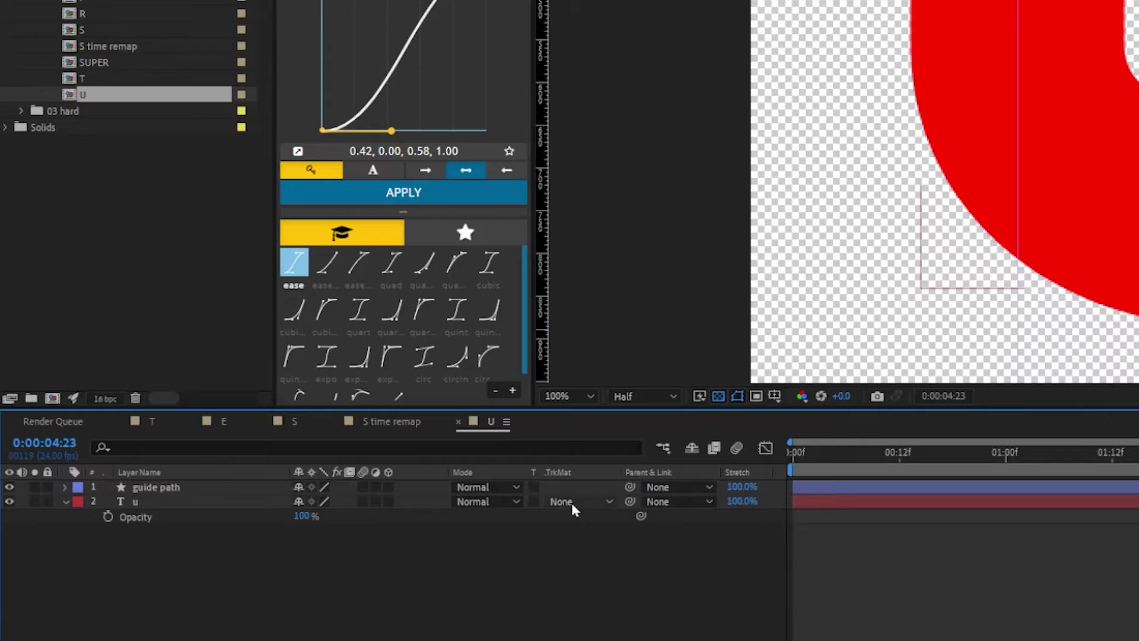
left_click(573, 503)
left_click(593, 545)
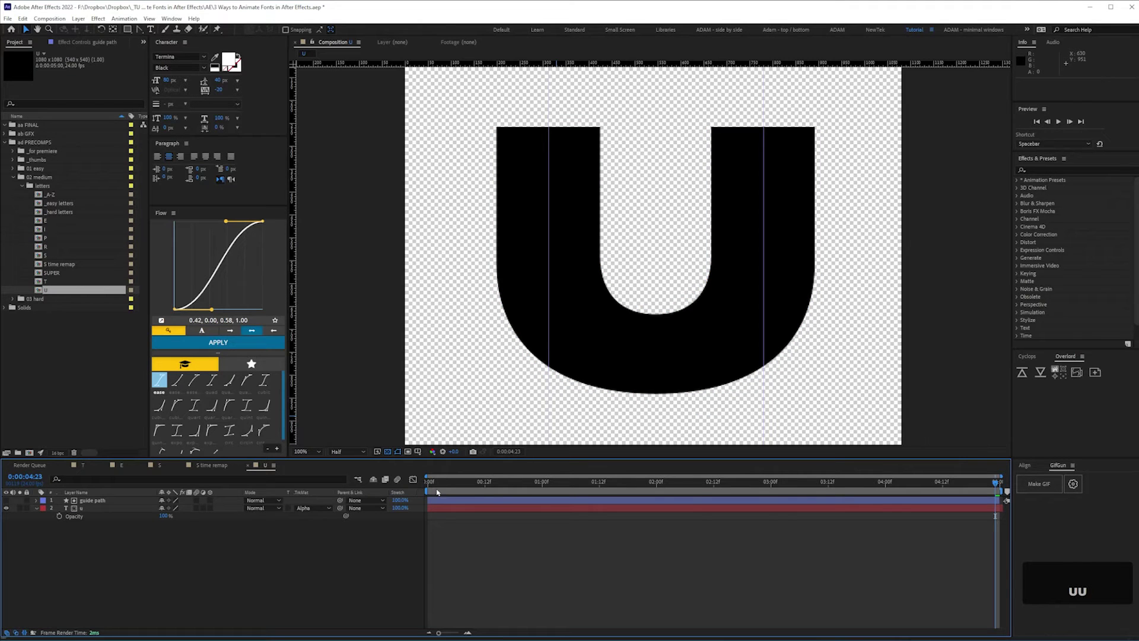
left_click(92, 500)
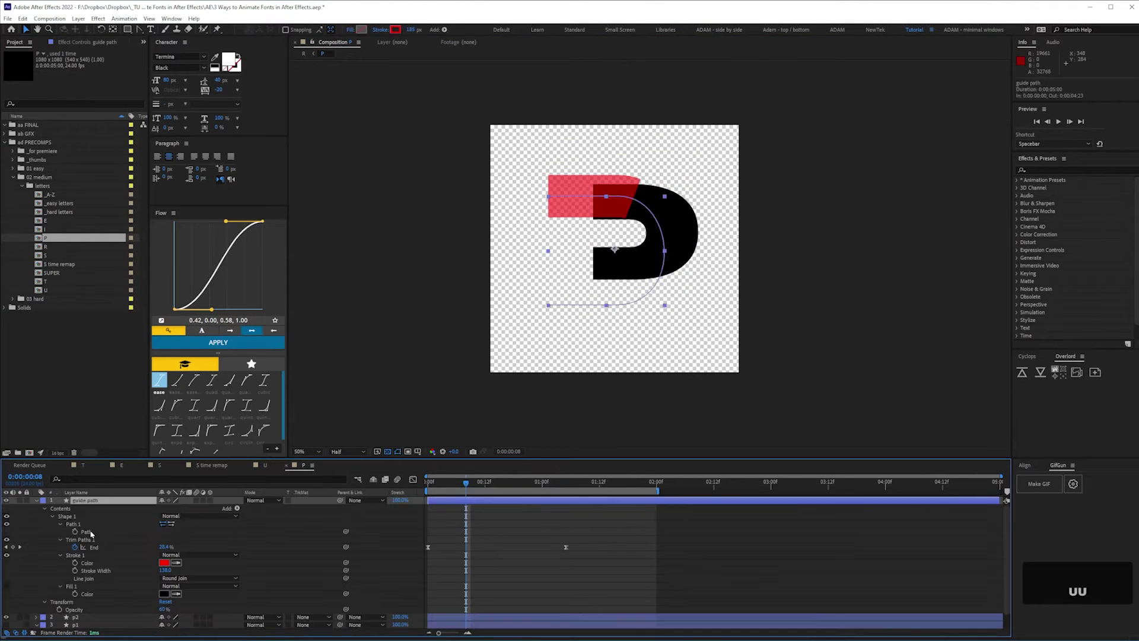
- Preview the P guide path's stroke animation, then bring up the layer's options
key("period")
key("period")
key("space")
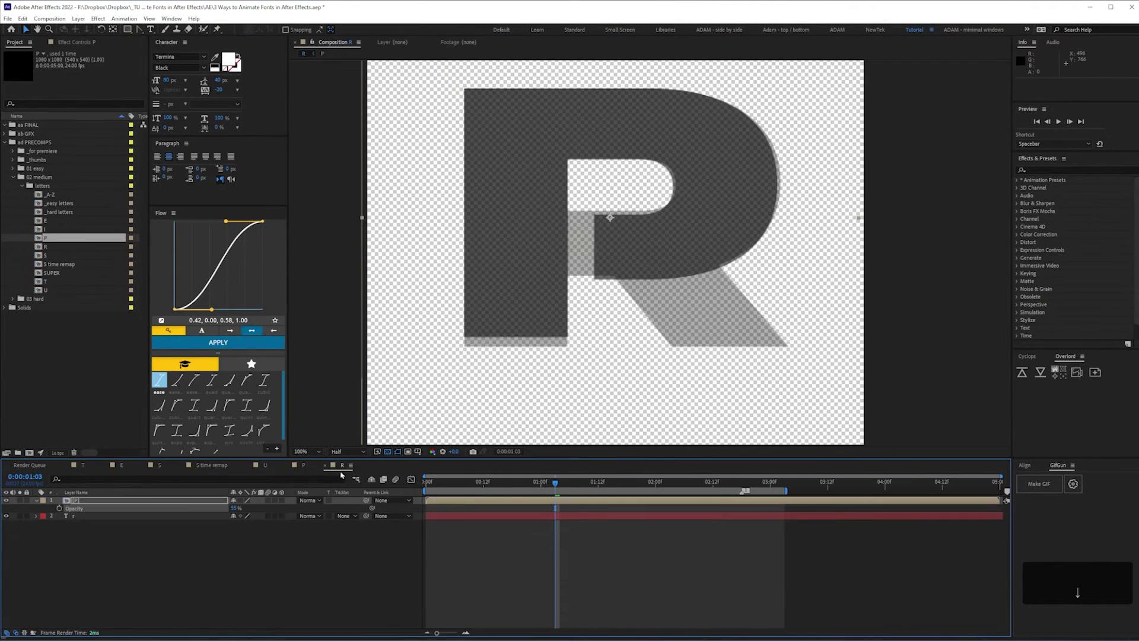
right_click(74, 515)
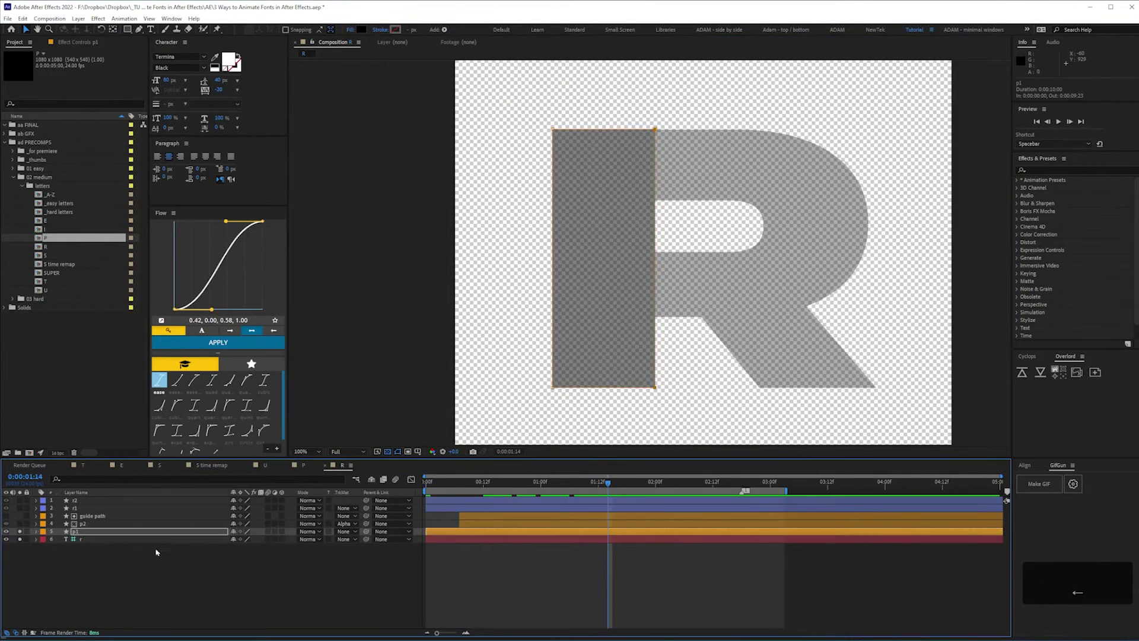
- Check the opacity of R's stem and guide path, stepping ahead to review the reveal
key("t")
left_click(95, 519)
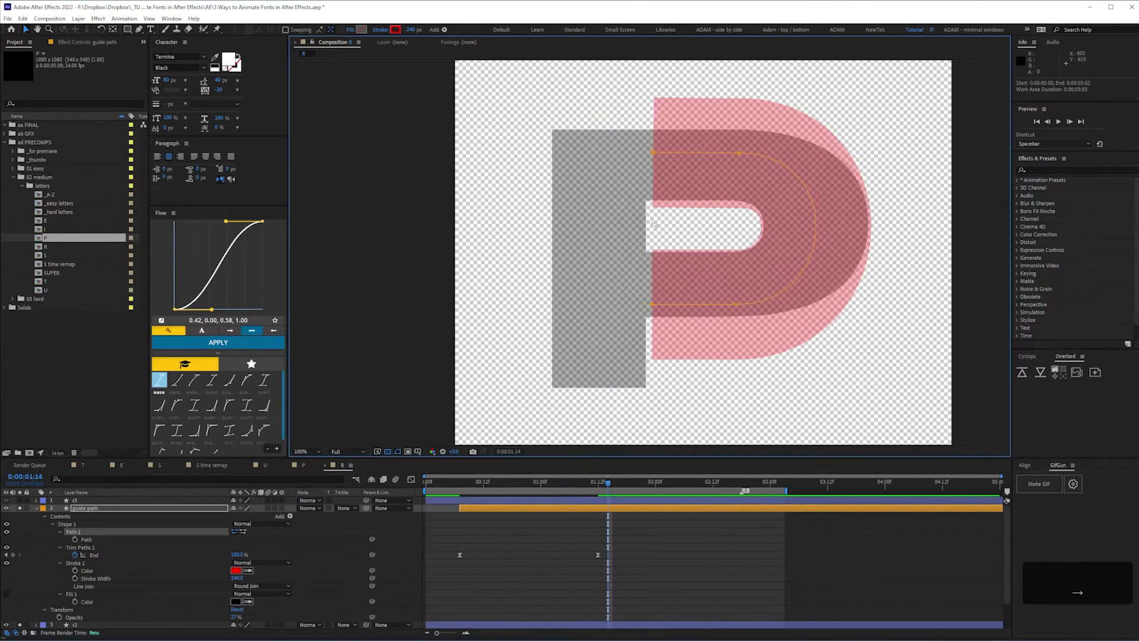
scroll(668, 315, "up", 2)
scroll(668, 315, "down", 2)
key("t")
key("t")
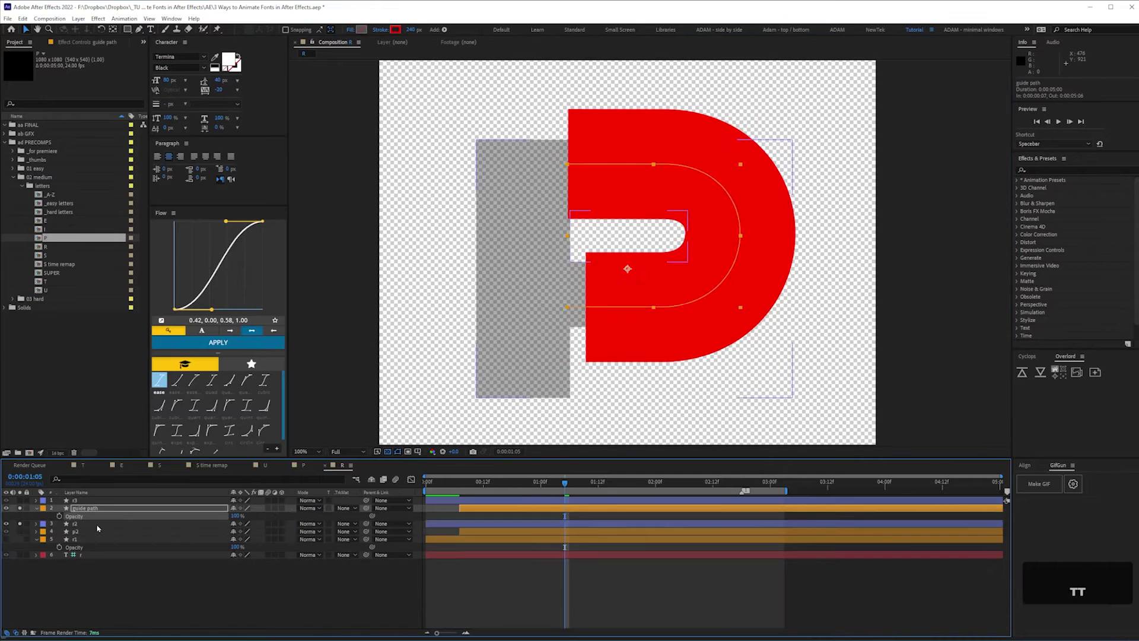
key("shift+Right")
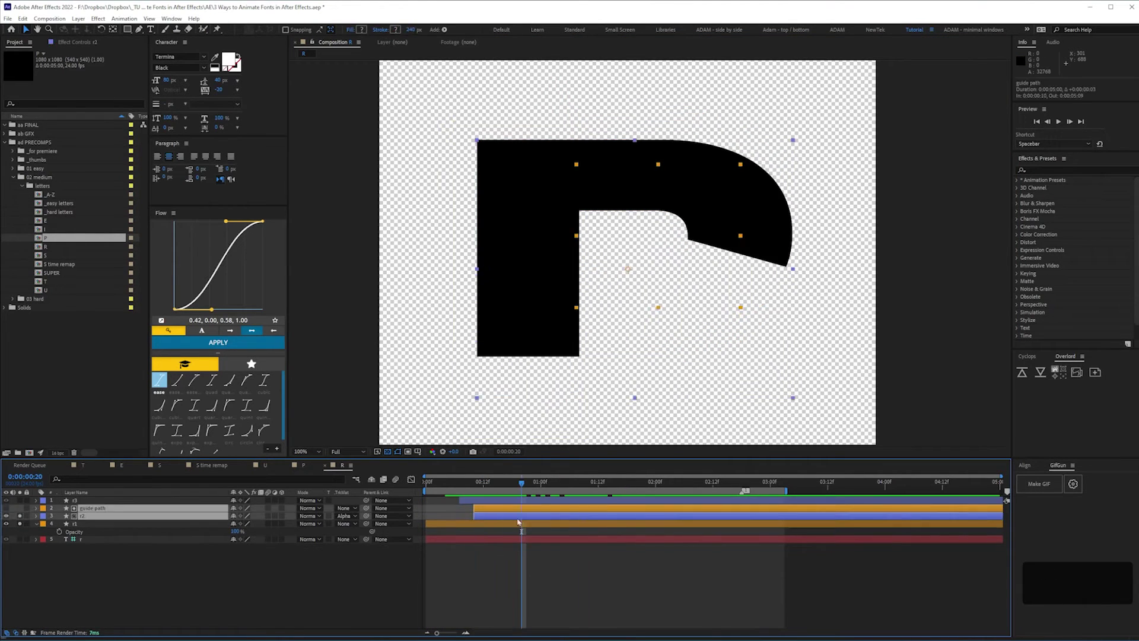
key("t")
- Inspect the r3 leg layer's Mask 1 at the one-second mark
left_click(1049, 171)
key("m")
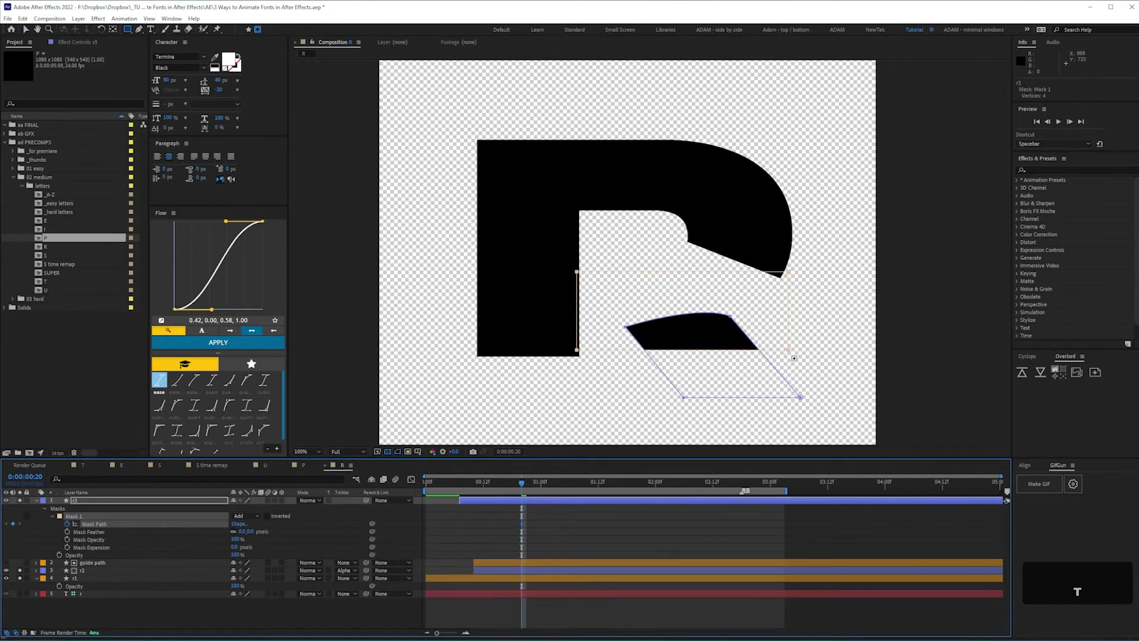
left_click(541, 490)
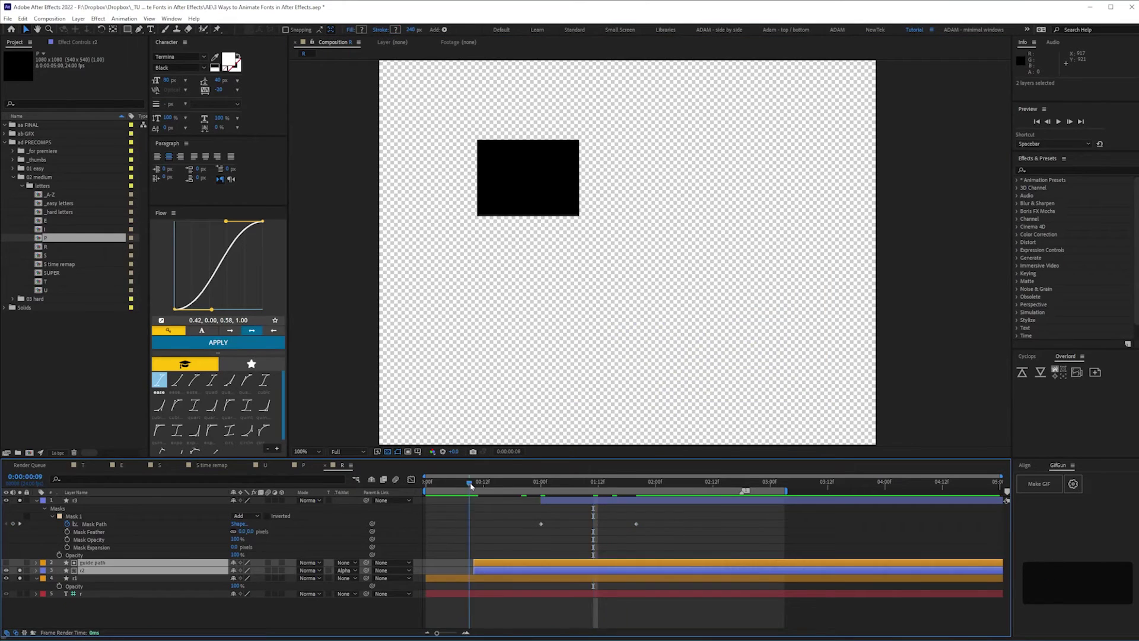
left_click(37, 500)
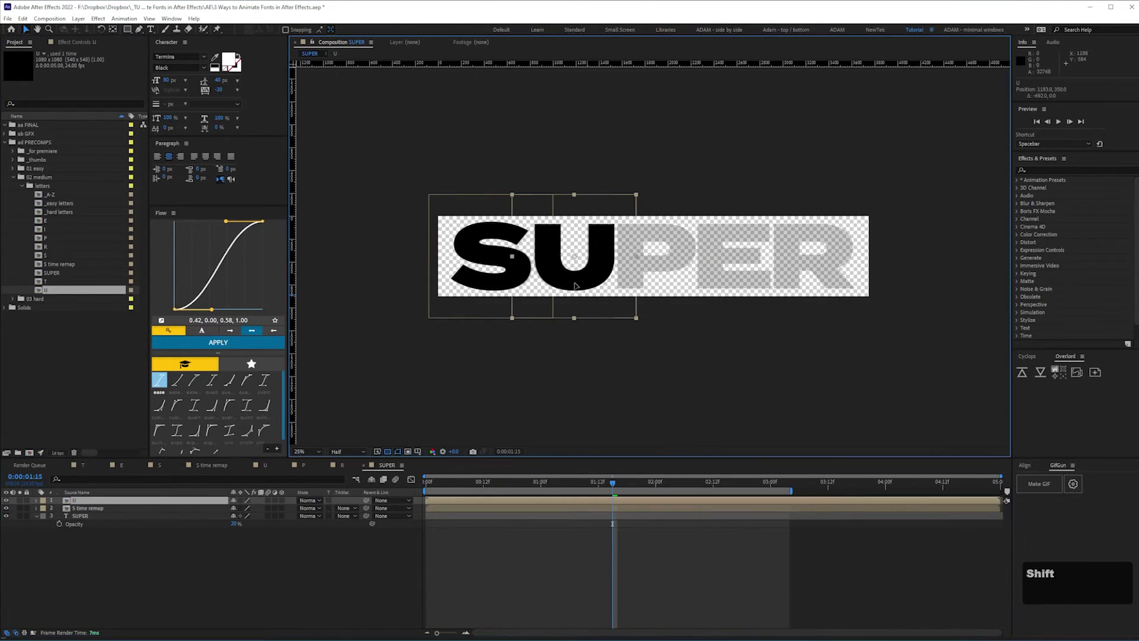
- Paste the S layer's Time Remap keyframes onto the P, E and R letter layers
left_click(86, 523)
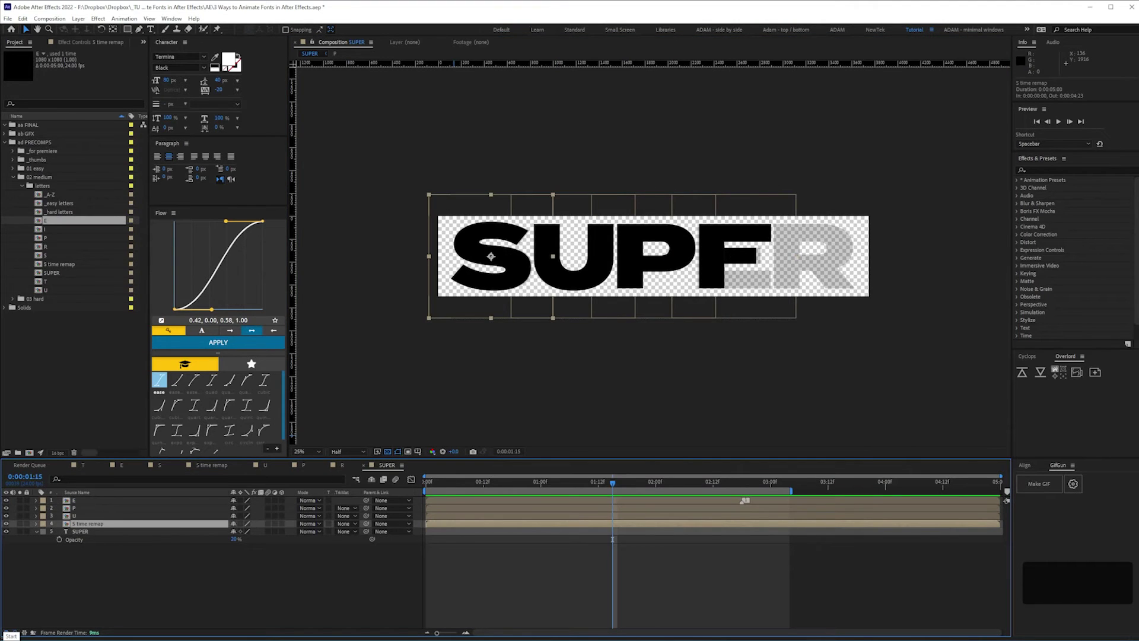
key("ctrl+v")
key("u")
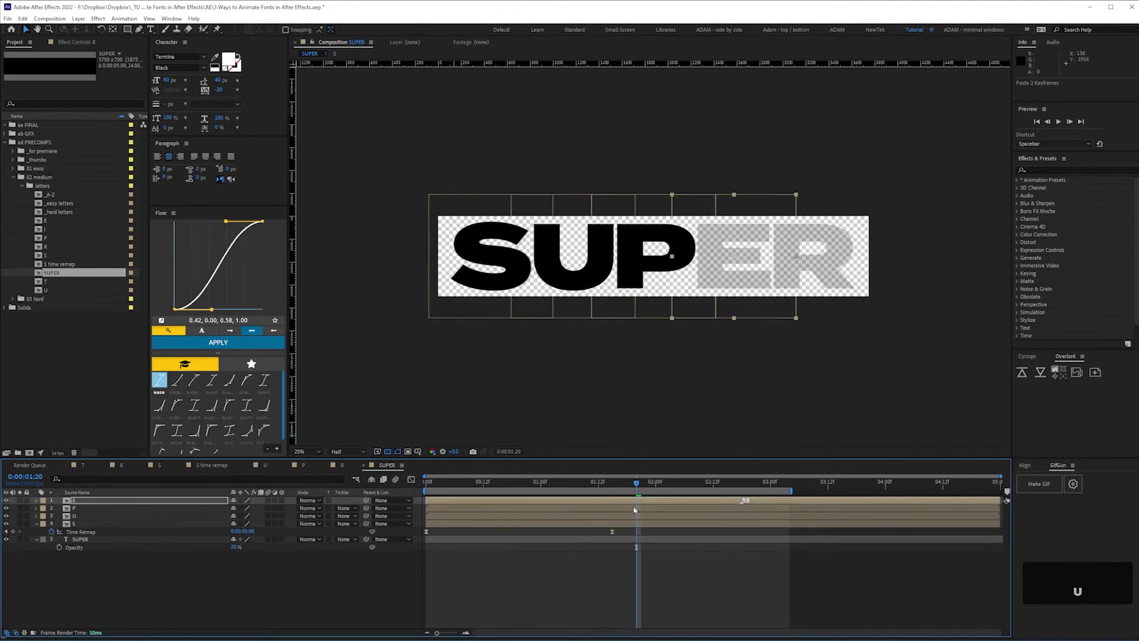
left_click(242, 508)
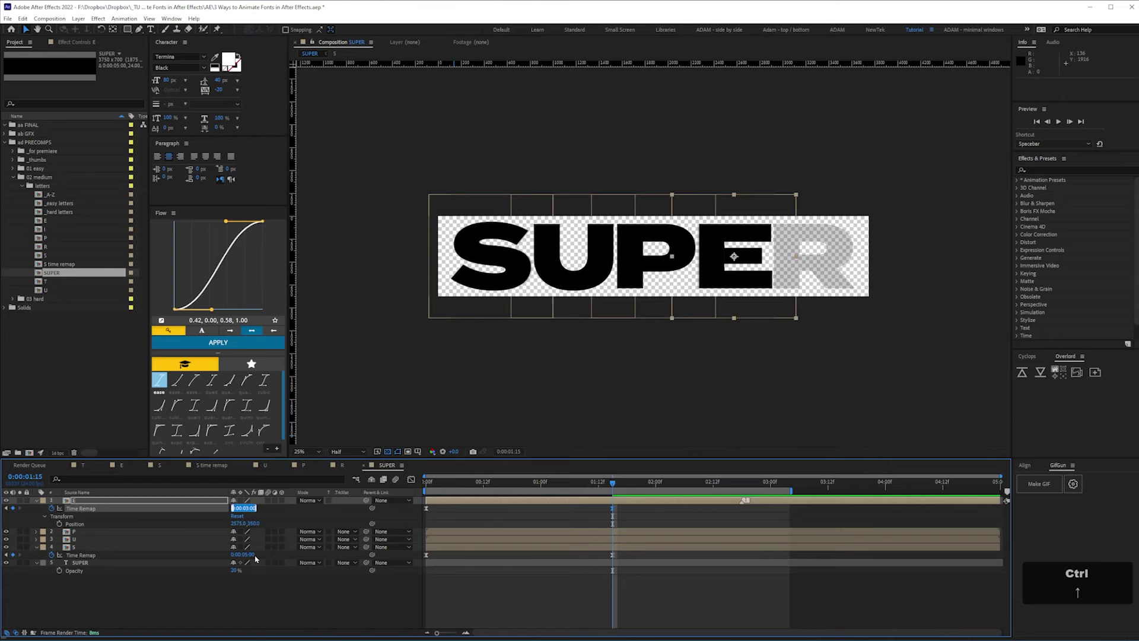
key("space")
- Preview the letters animating and check the Time Remap speed graph
key("shift+F3")
key("shift+F3")
key("shift+F3")
key("space")
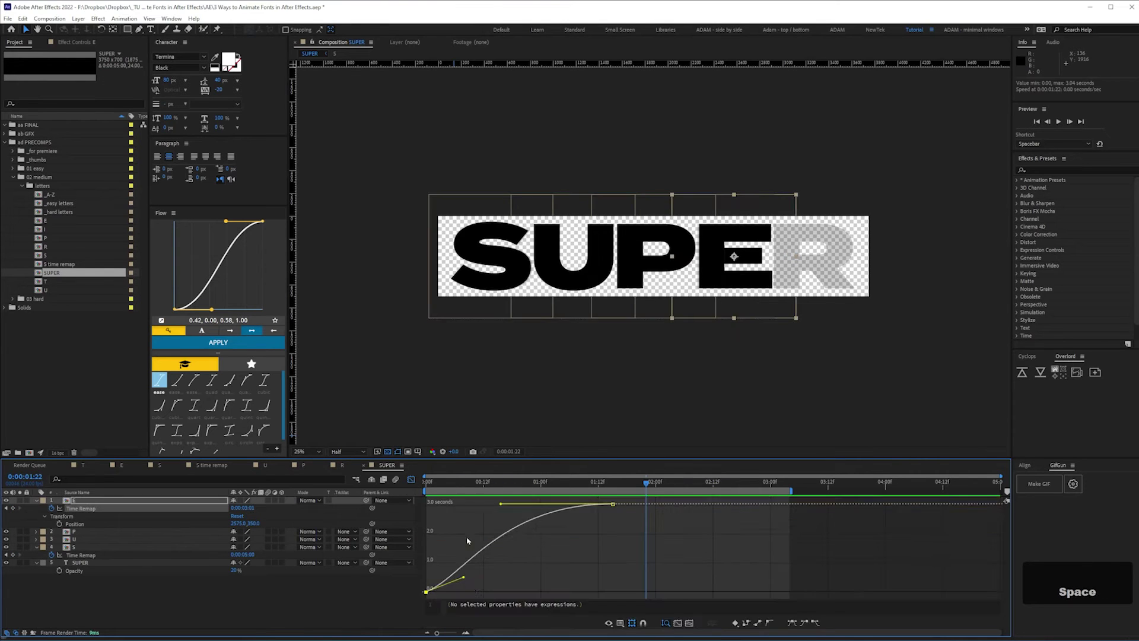
key("shift+F3")
key("KP_0")
key("space")
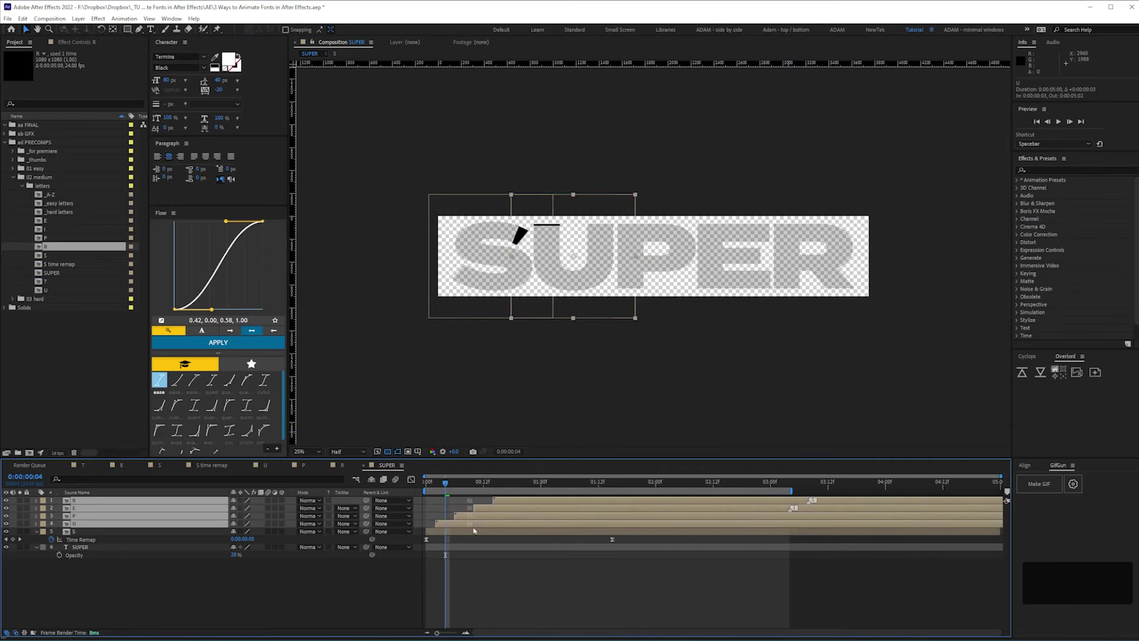
- Offset the four letter layers by about two frames each and preview the stagger
left_click_drag(474, 530, 483, 530)
left_click(206, 575)
key("space")
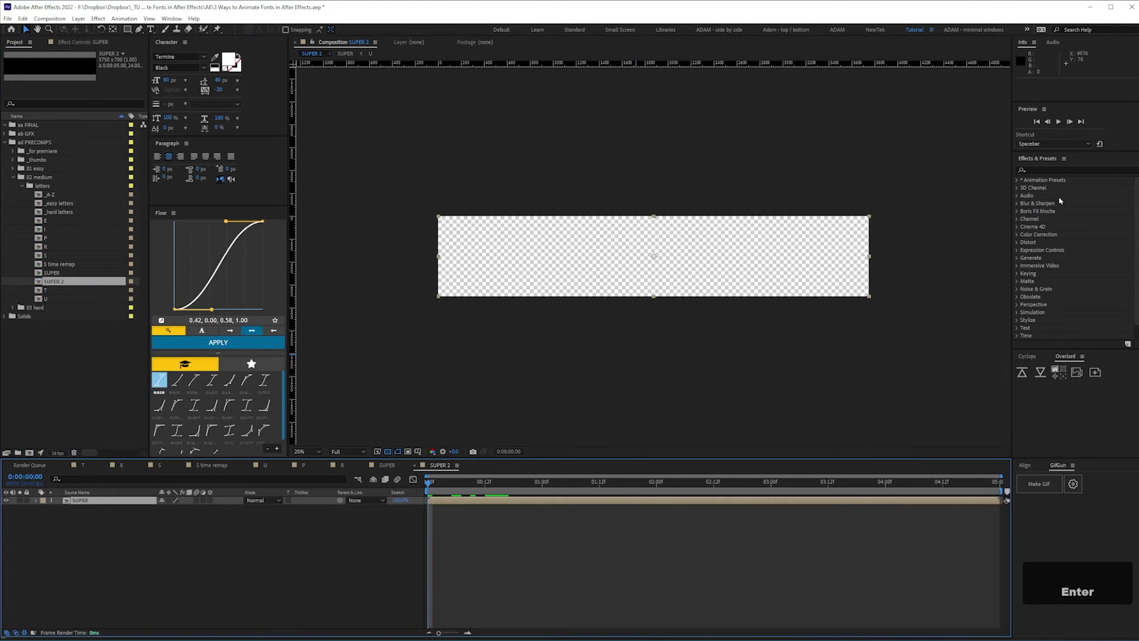
- Apply Simple Choker to the SUPER layer with Choke Matte set to -5
left_click(1048, 170)
type("simpl")
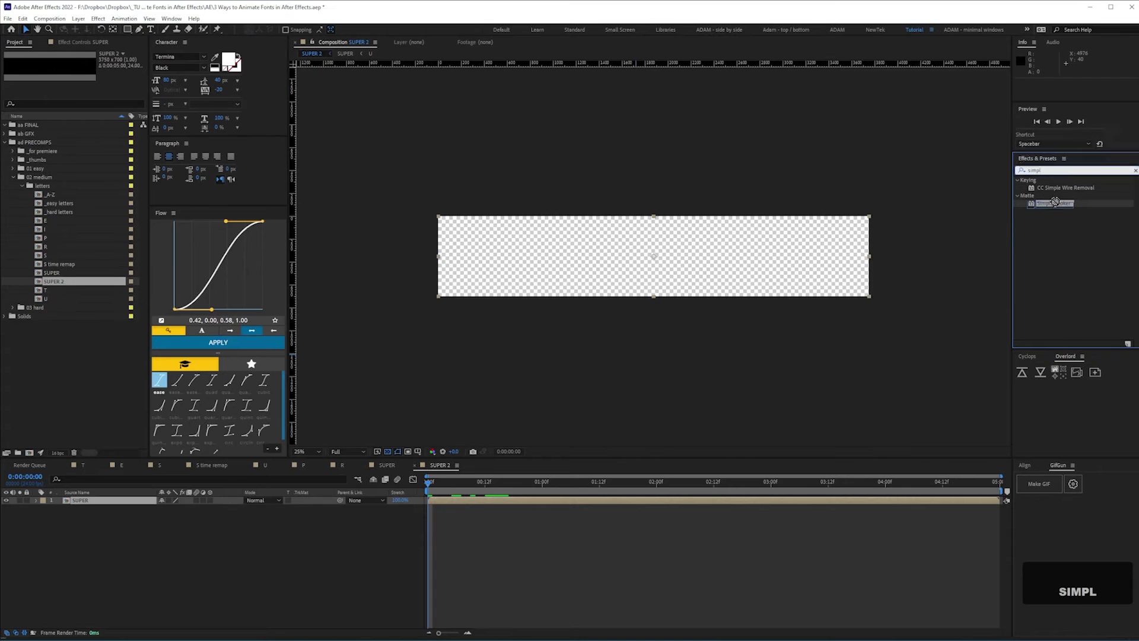
left_click_drag(1054, 202, 86, 502)
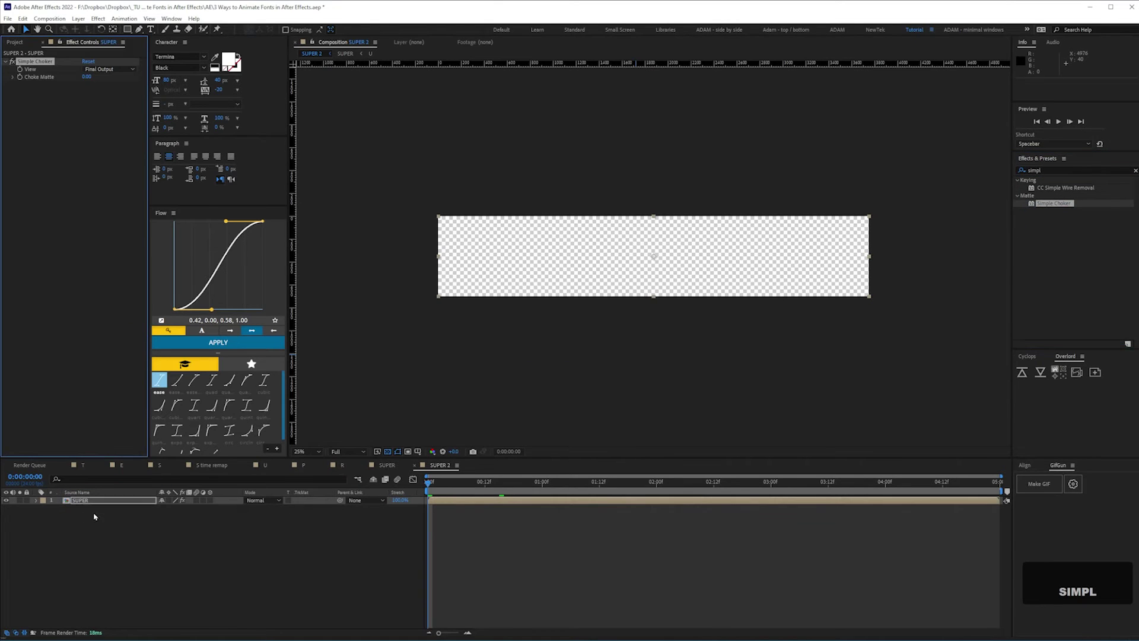
left_click(470, 483)
key("ctrl+equal")
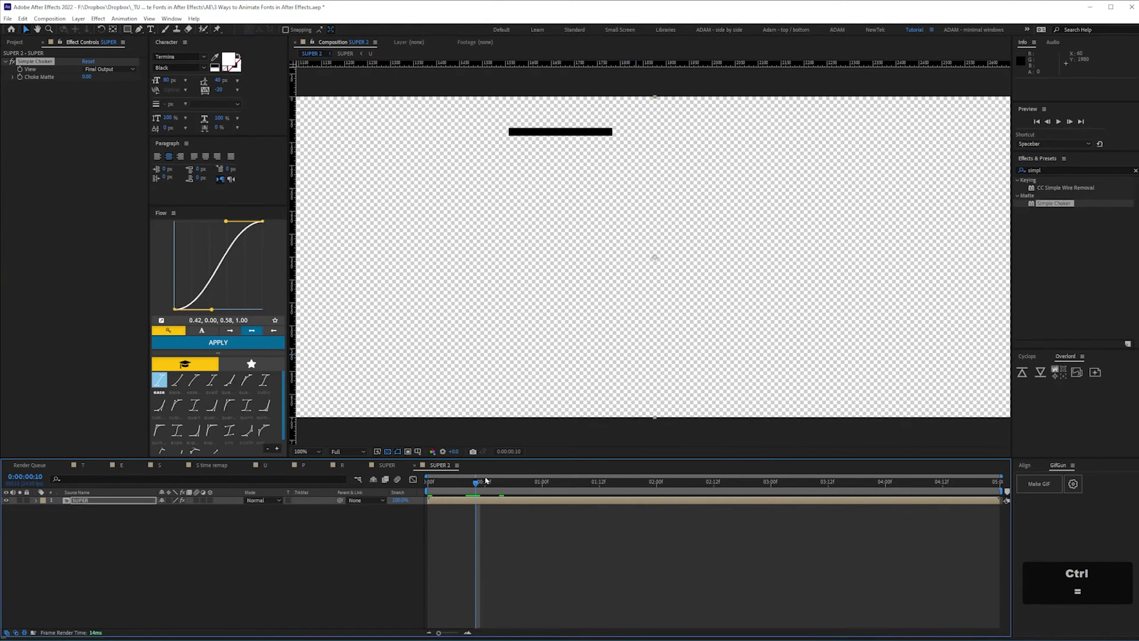
left_click(86, 77)
type("-5")
key("Return")
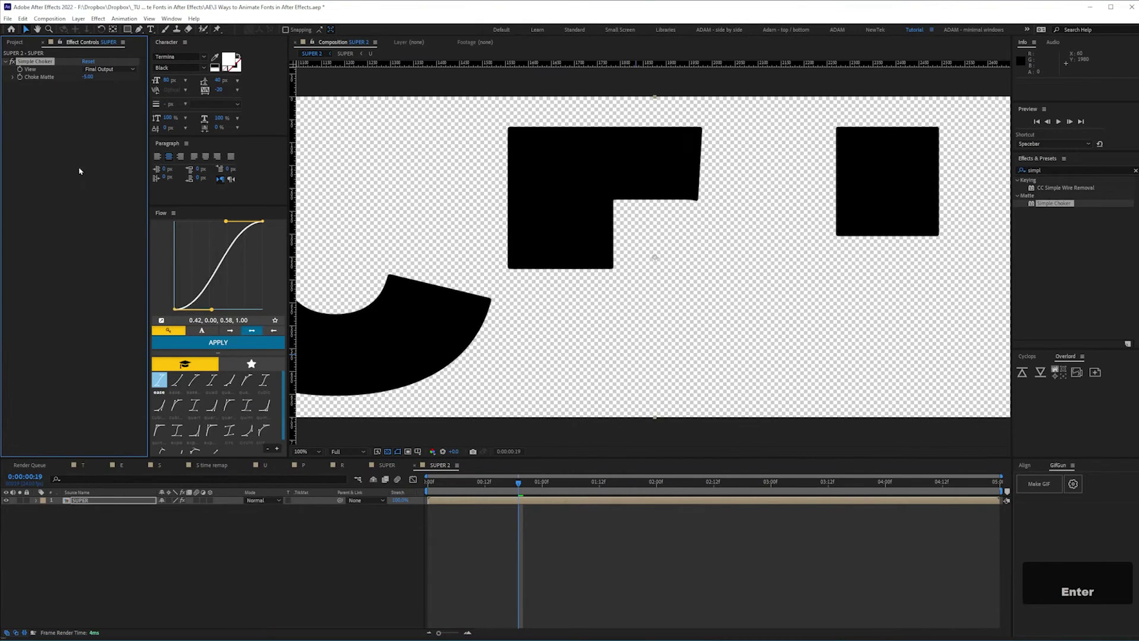
- Duplicate the choked layer, adjust the copy's choke, and set layer 2's track matte to Alpha Inverted
left_click(109, 501)
key("ctrl+d")
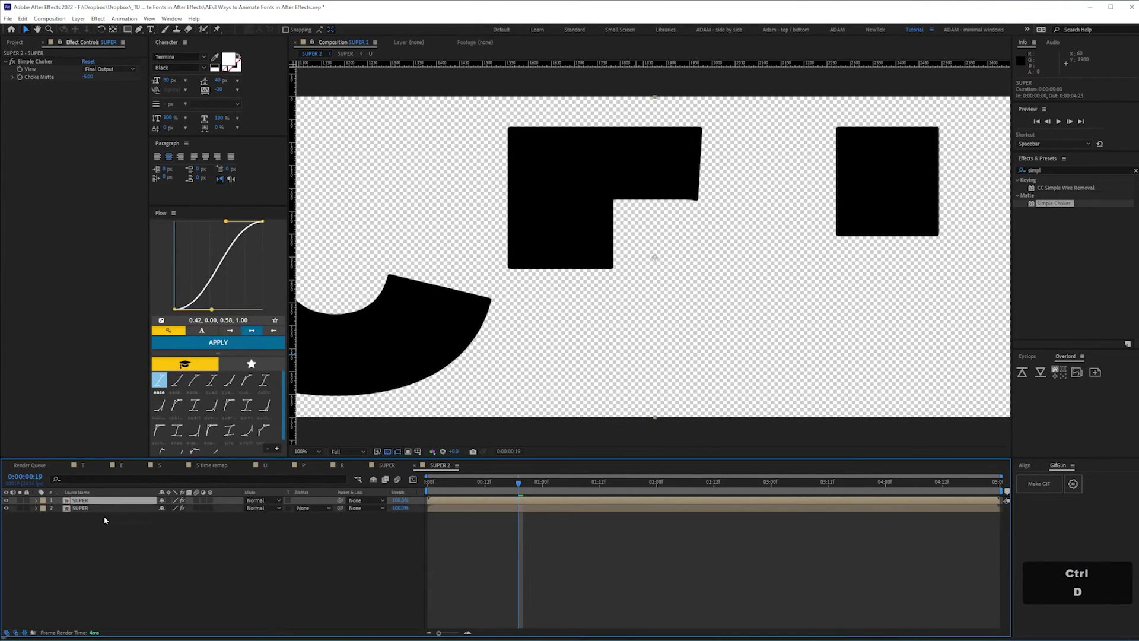
left_click(92, 79)
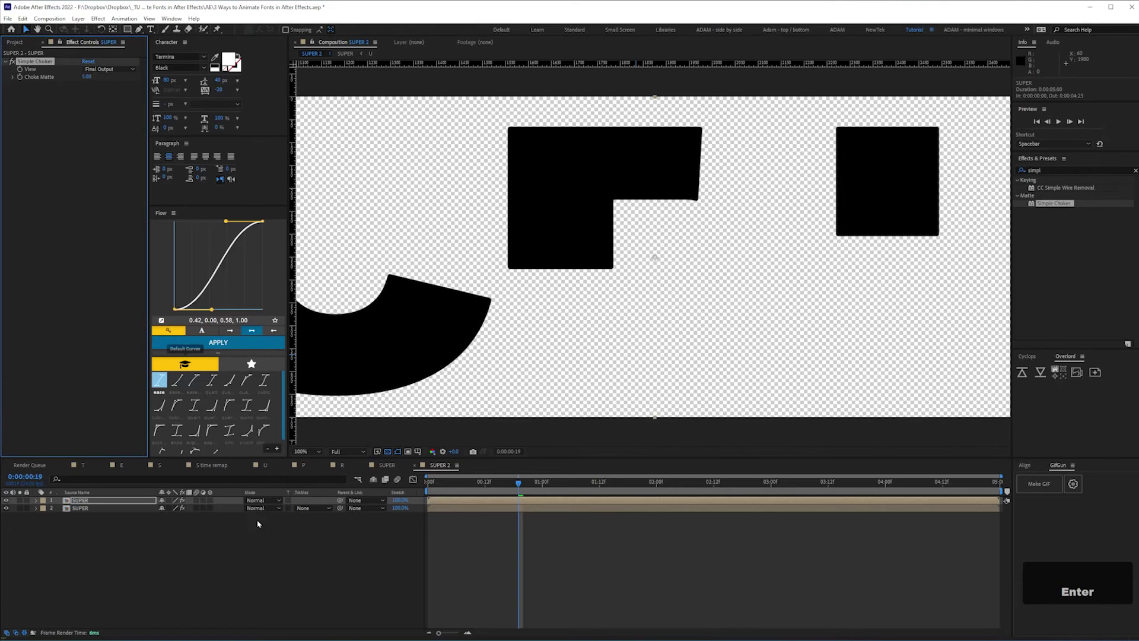
left_click(308, 509)
left_click(314, 542)
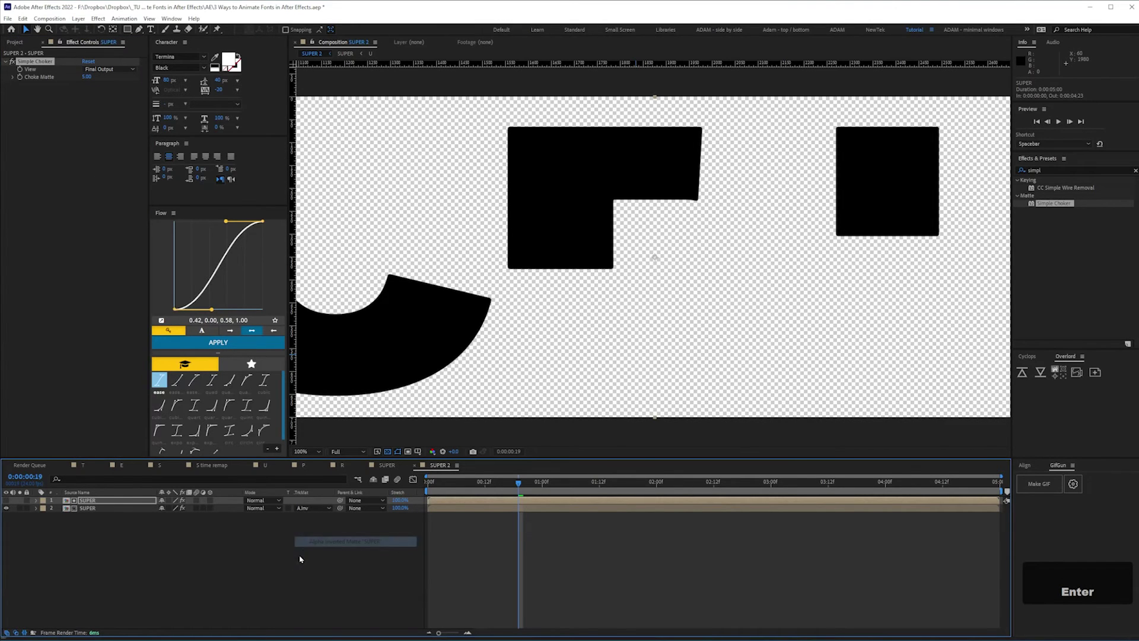
left_click_drag(549, 491, 579, 494)
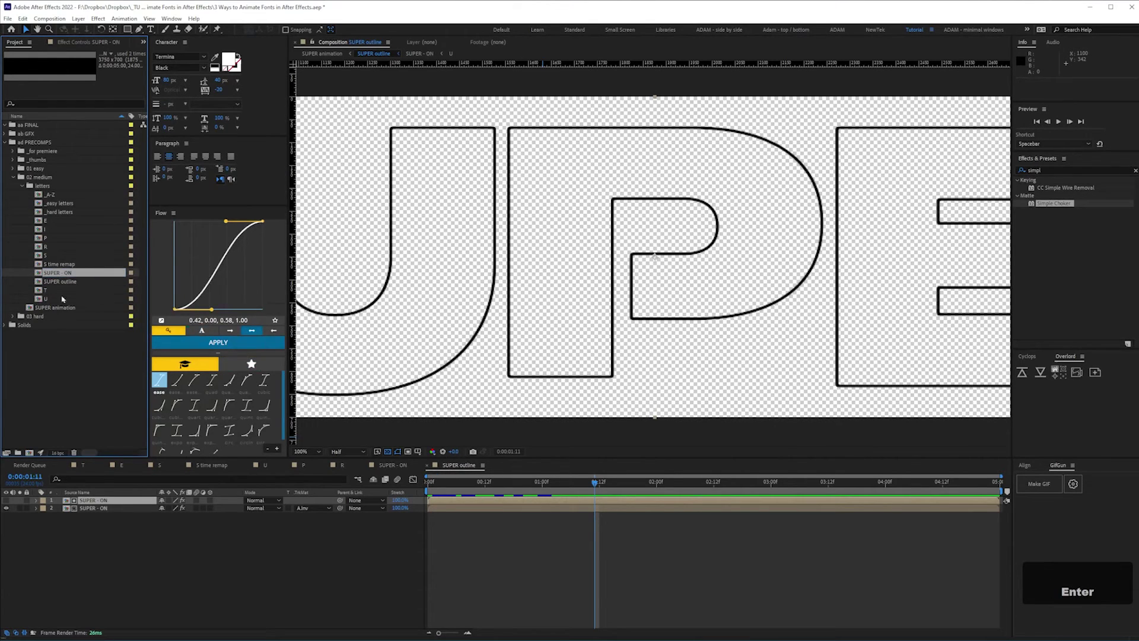
- Create a new composition from SUPER - ON and name it SUPER - ON / OFF
left_click_drag(58, 274, 101, 366)
left_click_drag(31, 454, 30, 453)
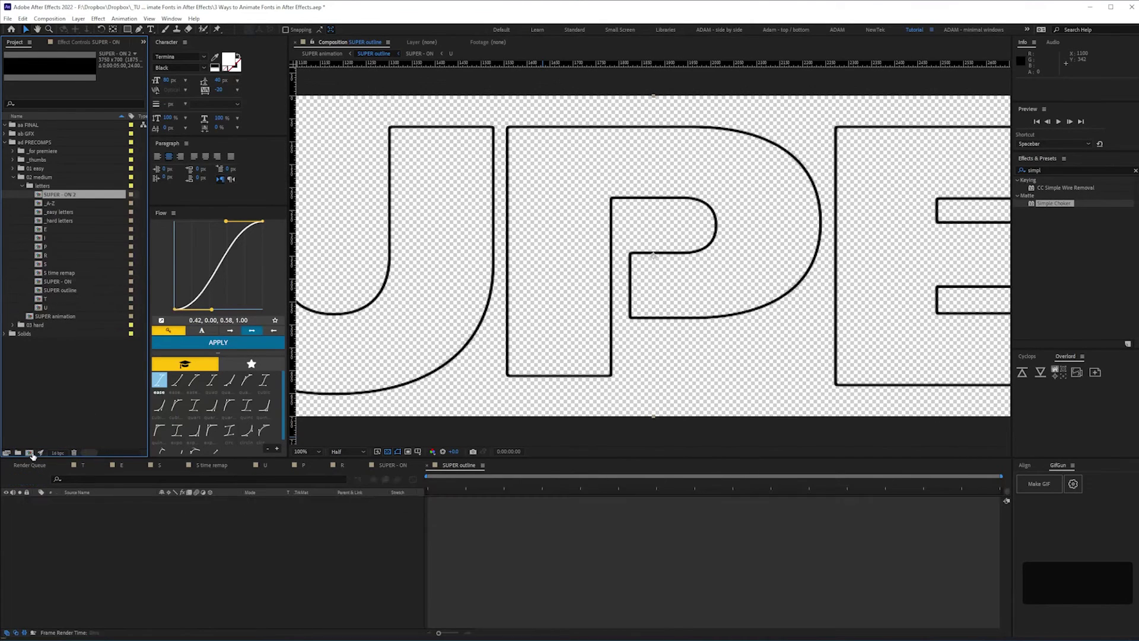
key("Return")
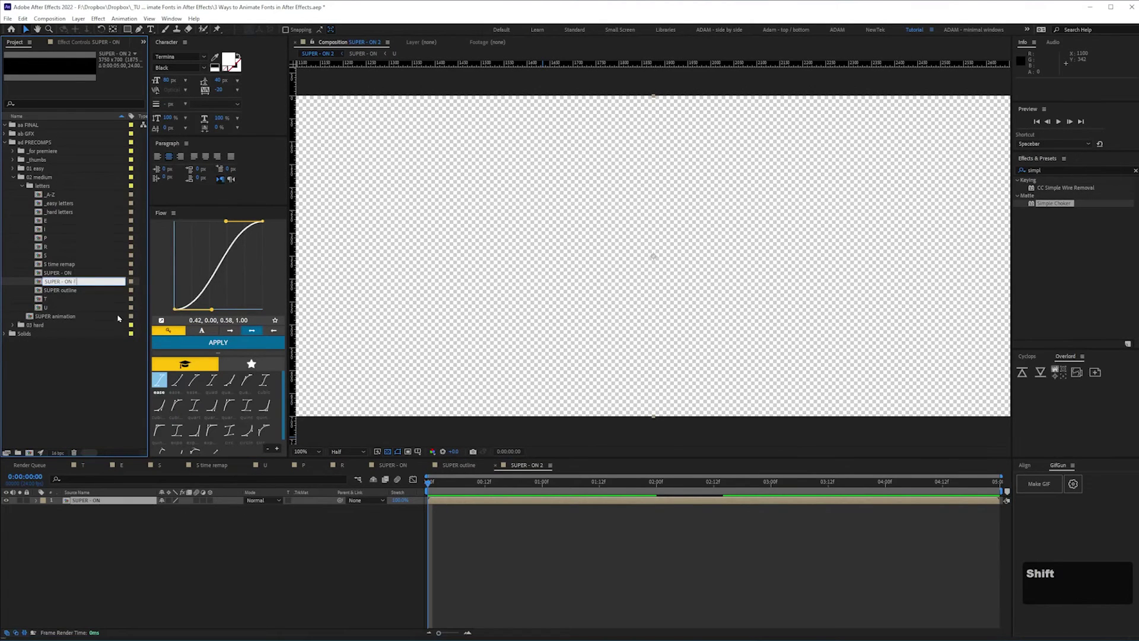
left_click(87, 523)
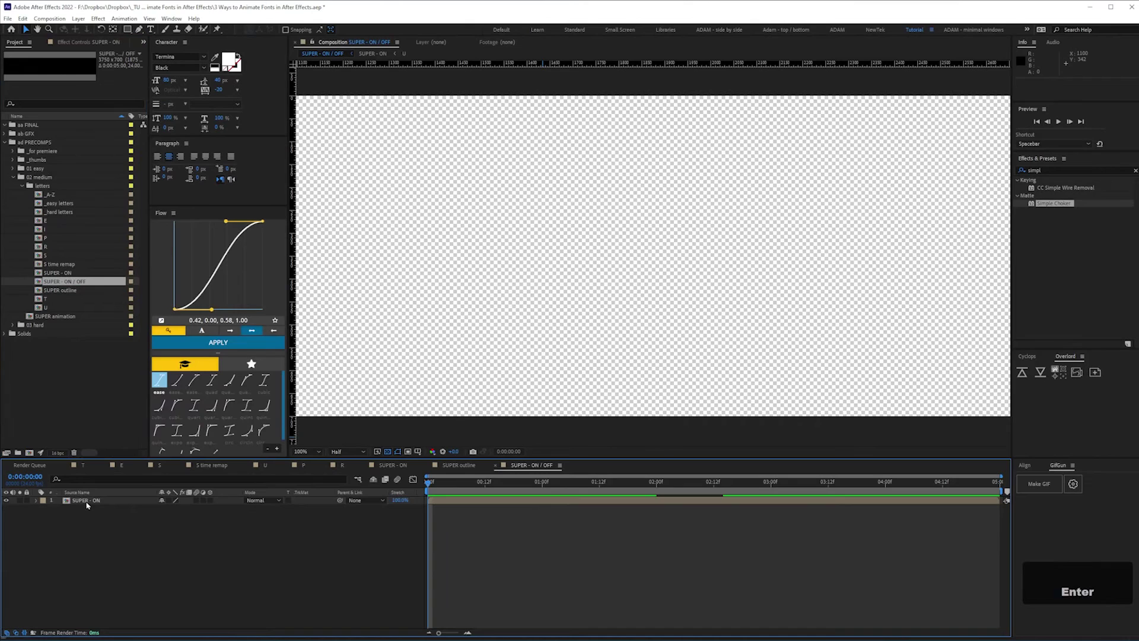
- Duplicate the SUPER - ON layer, choke the top copy, and set layer 2 to Alpha Inverted matte
left_click(530, 497)
key("space")
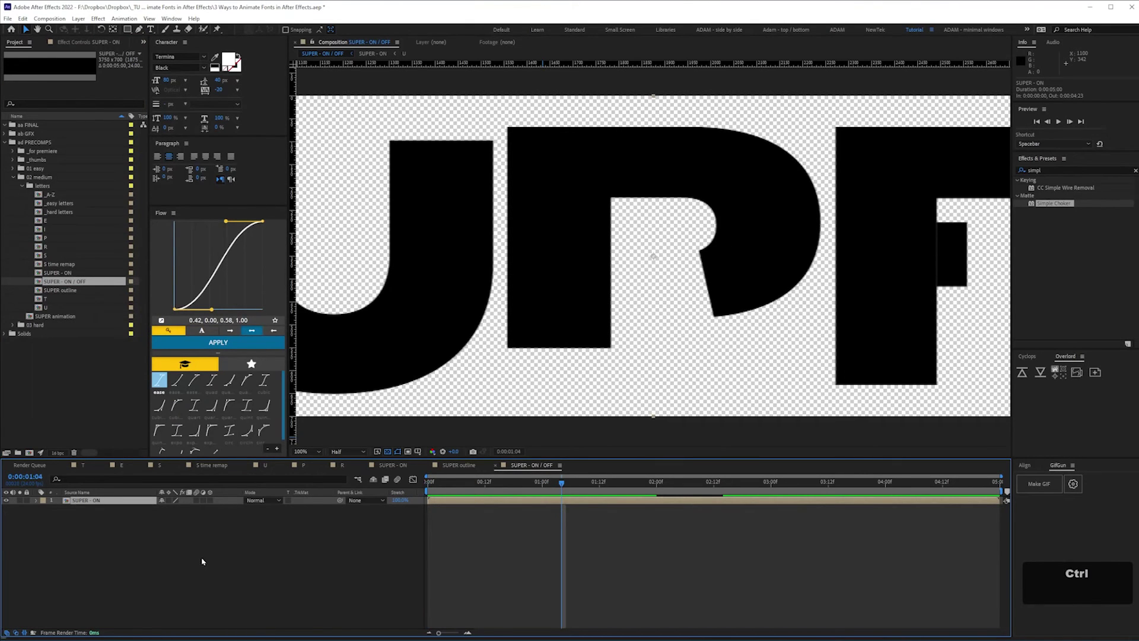
key("ctrl+d")
left_click_drag(1050, 209, 552, 509)
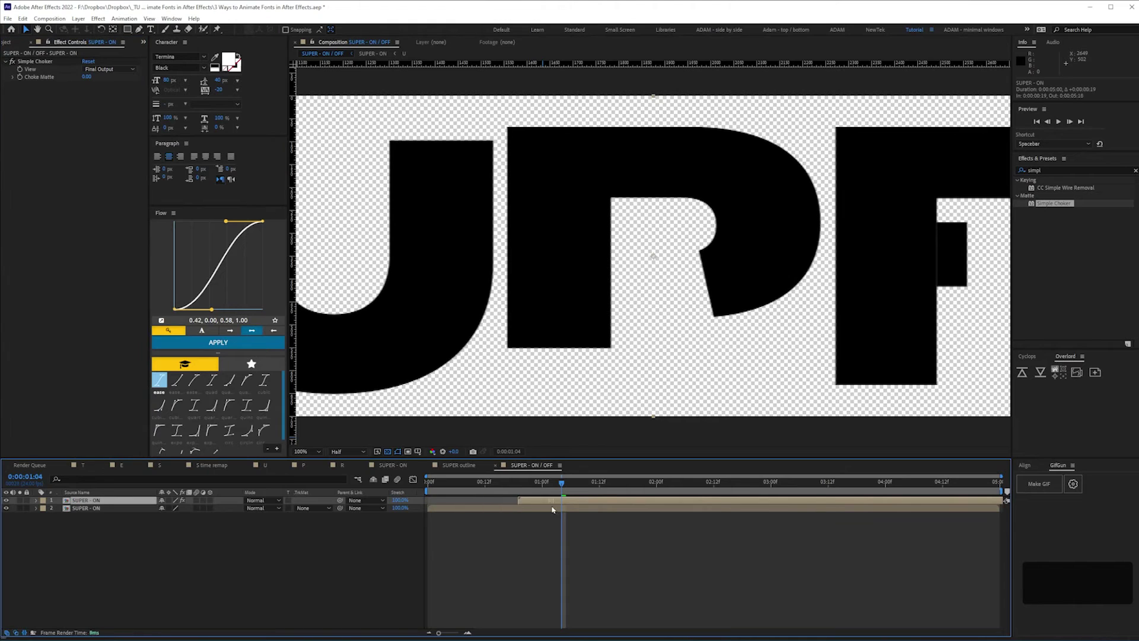
left_click(86, 78)
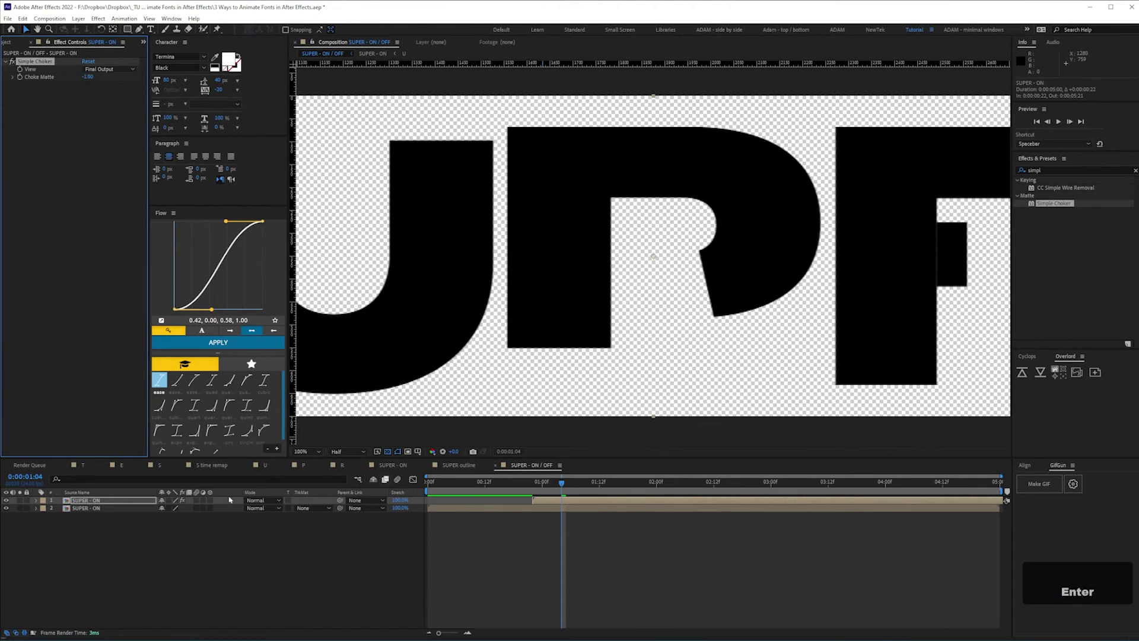
left_click(317, 509)
left_click(356, 541)
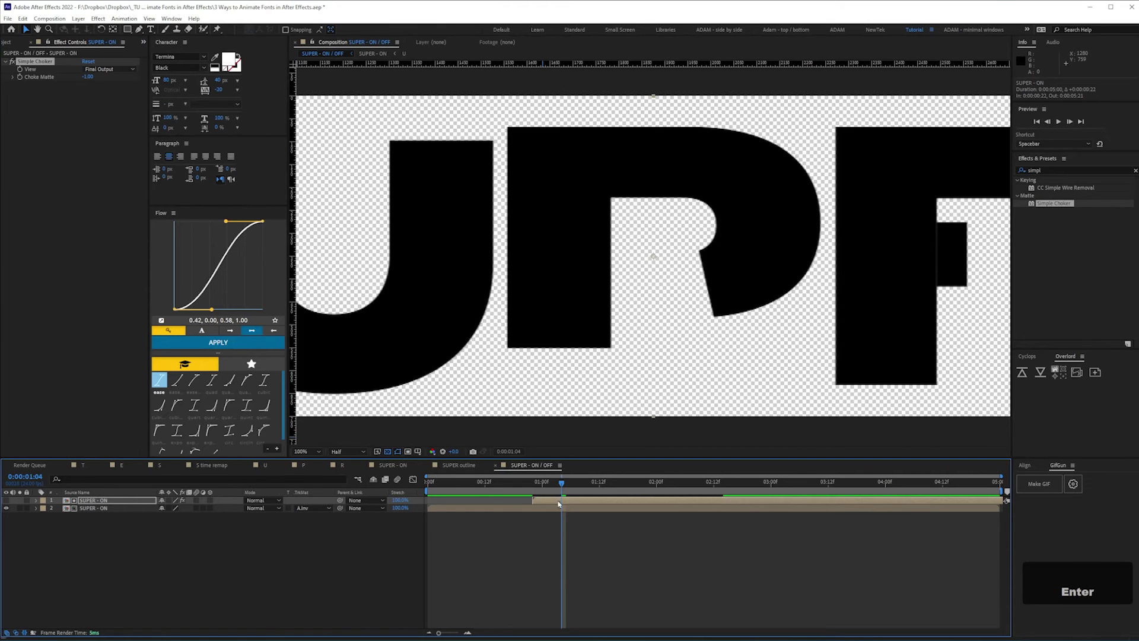
- Set the viewer to full resolution and preview the on/off letter animation
key("ctrl+minus")
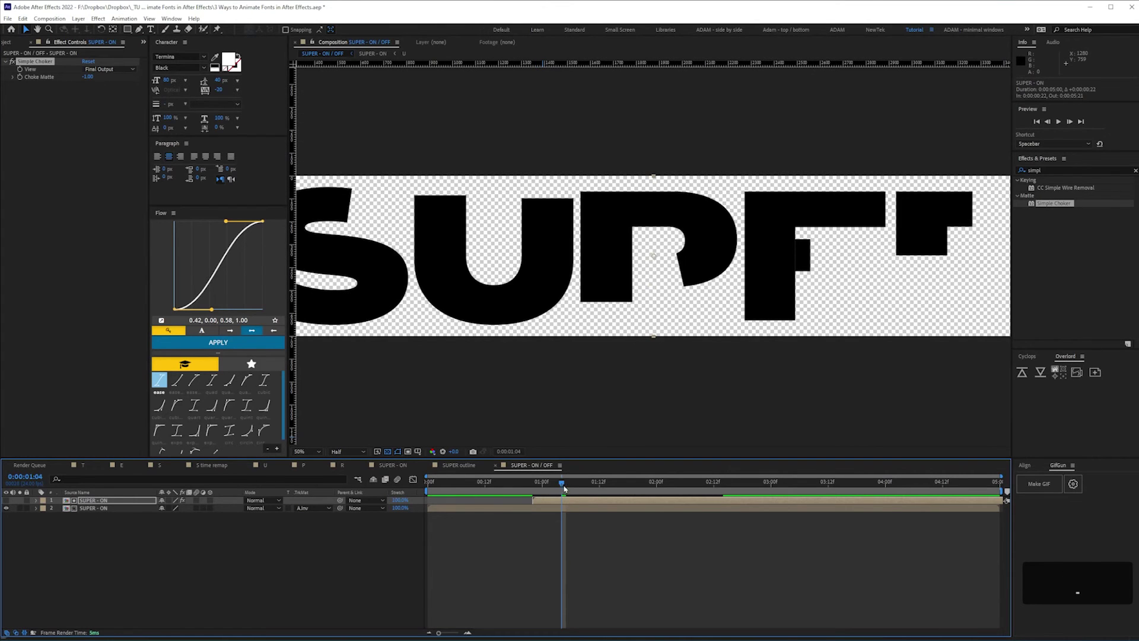
left_click_drag(564, 488, 601, 494)
left_click(347, 451)
left_click(344, 474)
key("ctrl+equal")
key("ctrl+minus")
key("ctrl+minus")
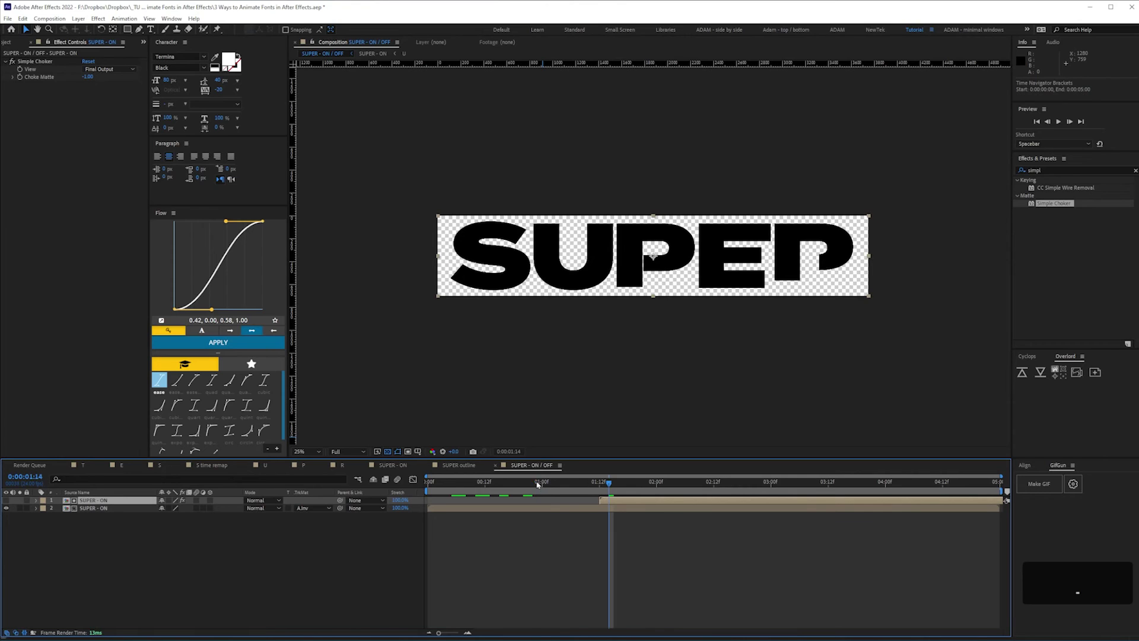
key("space")
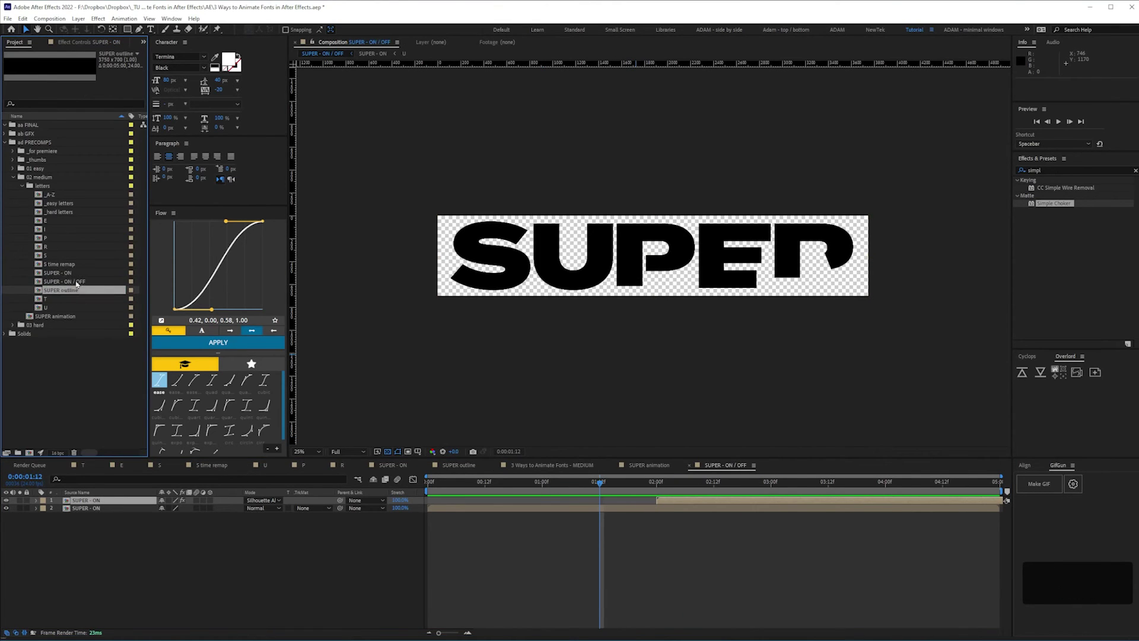
- Open SUPER outline and replace both layers' source with SUPER - ON / OFF
double_click(65, 289)
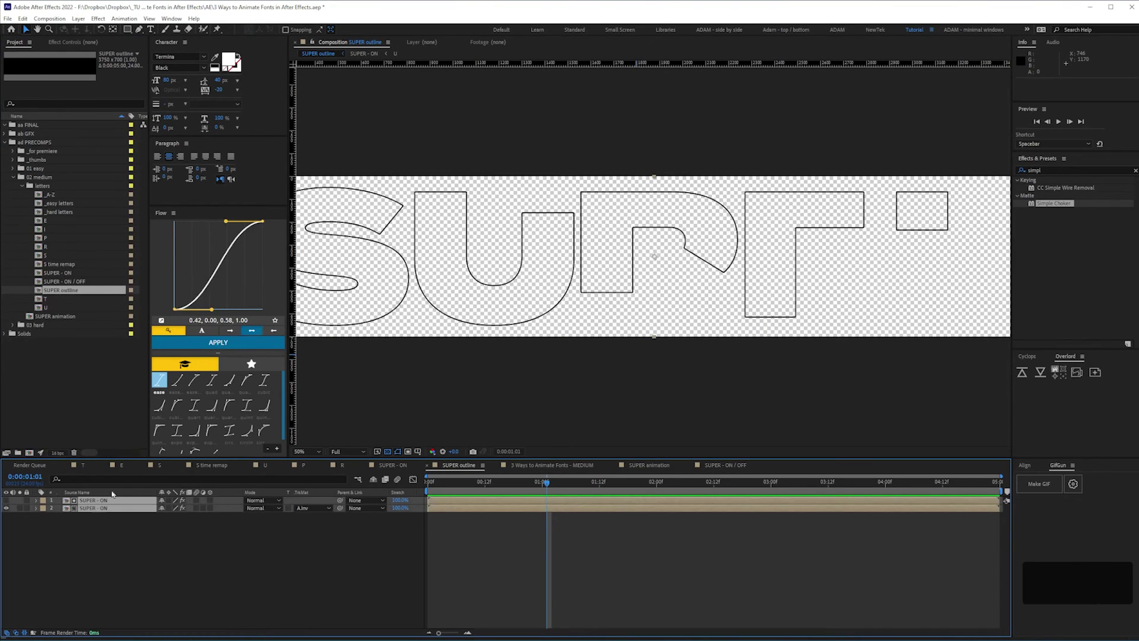
left_click_drag(85, 283, 143, 467)
left_click_drag(107, 512, 108, 509)
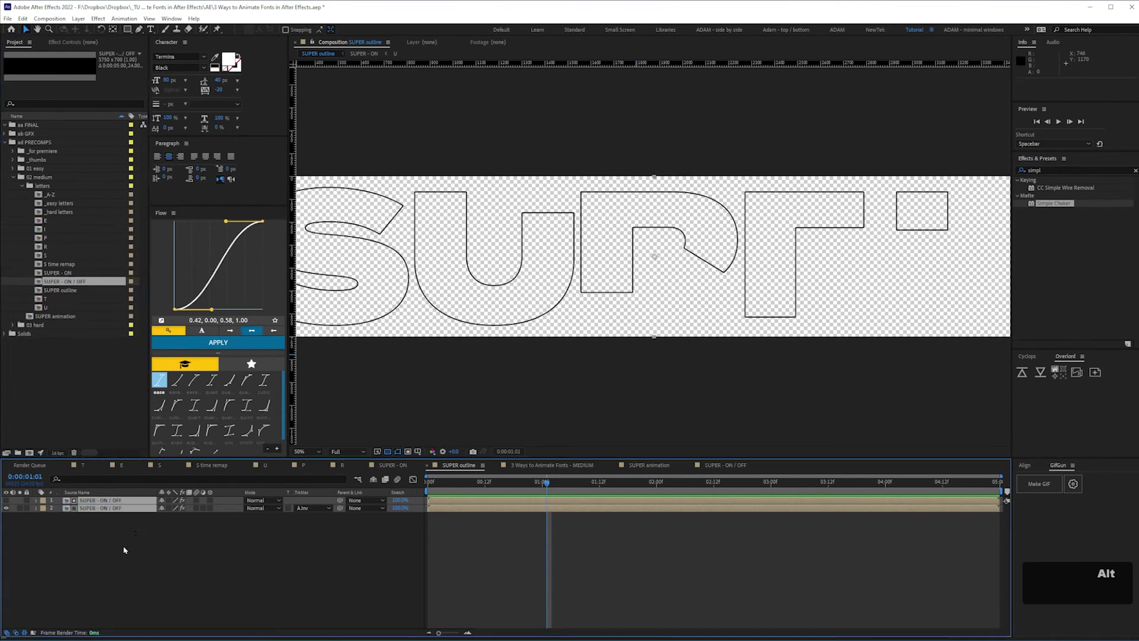
left_click(126, 575)
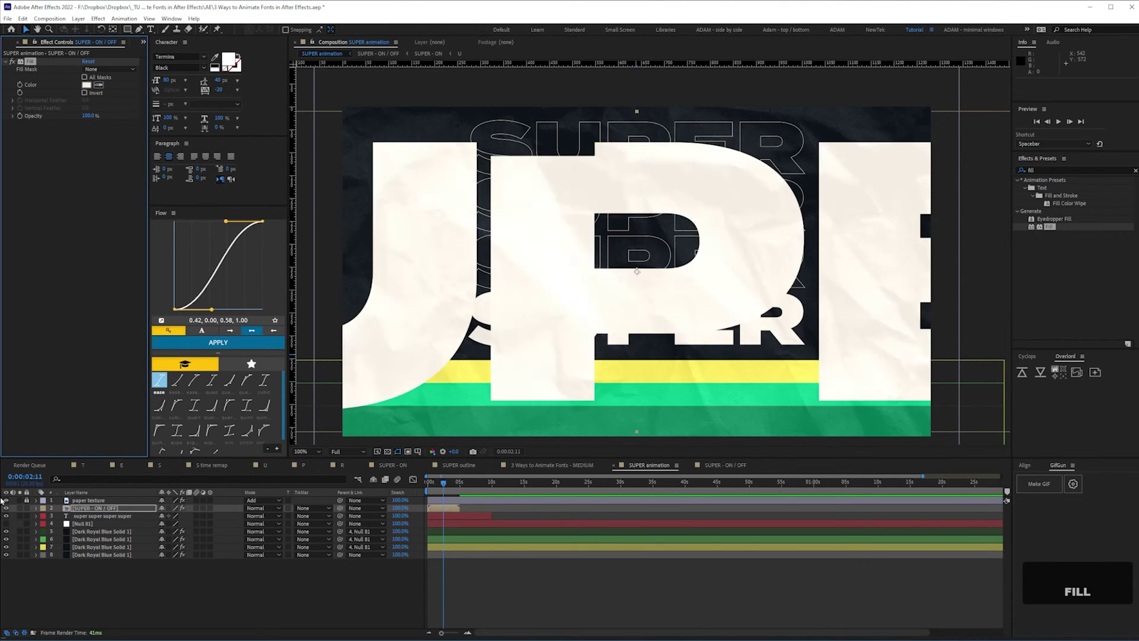
- Duplicate the outline layer, move the copy above the word, and stagger the stacked layers
key("ctrl+d")
key("ctrl+d")
left_click_drag(766, 269, 765, 224)
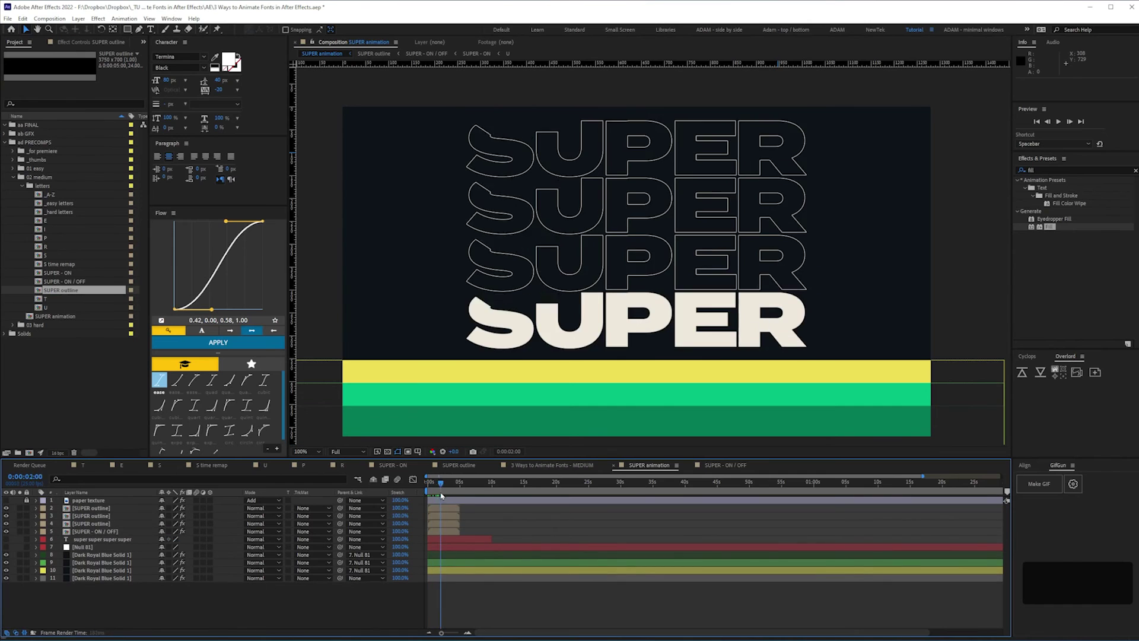
key("space")
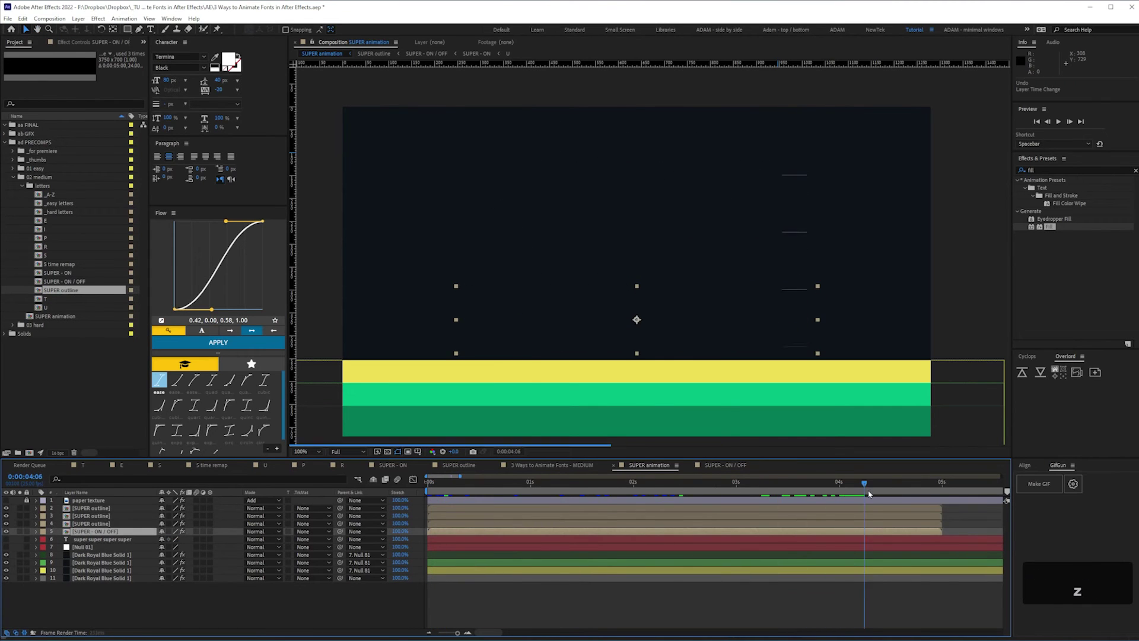
left_click(456, 482)
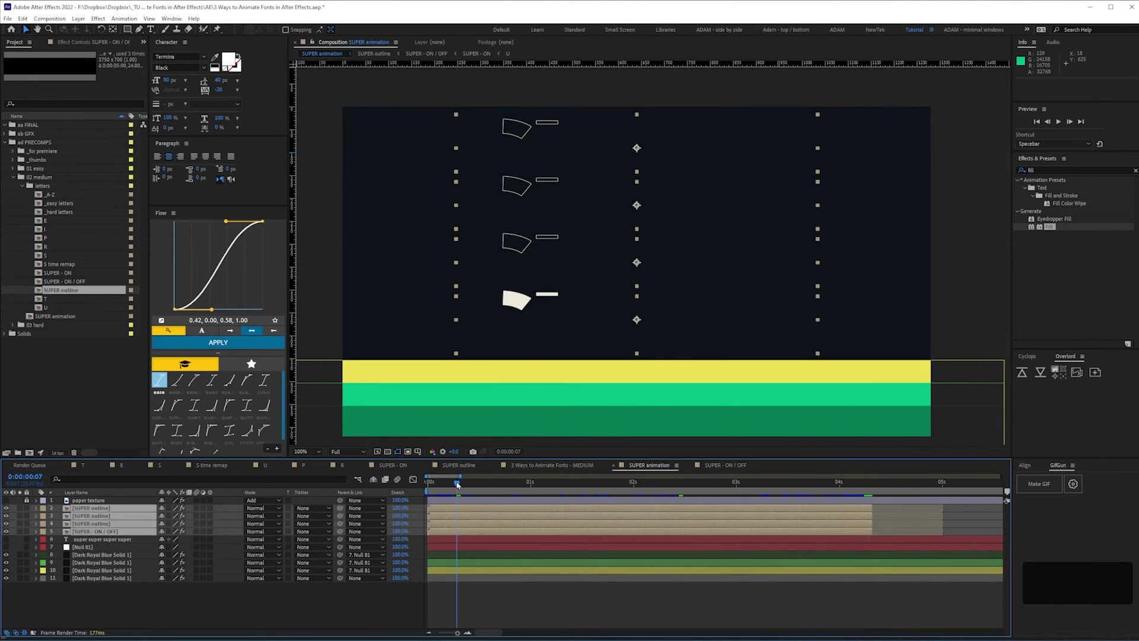
key("space")
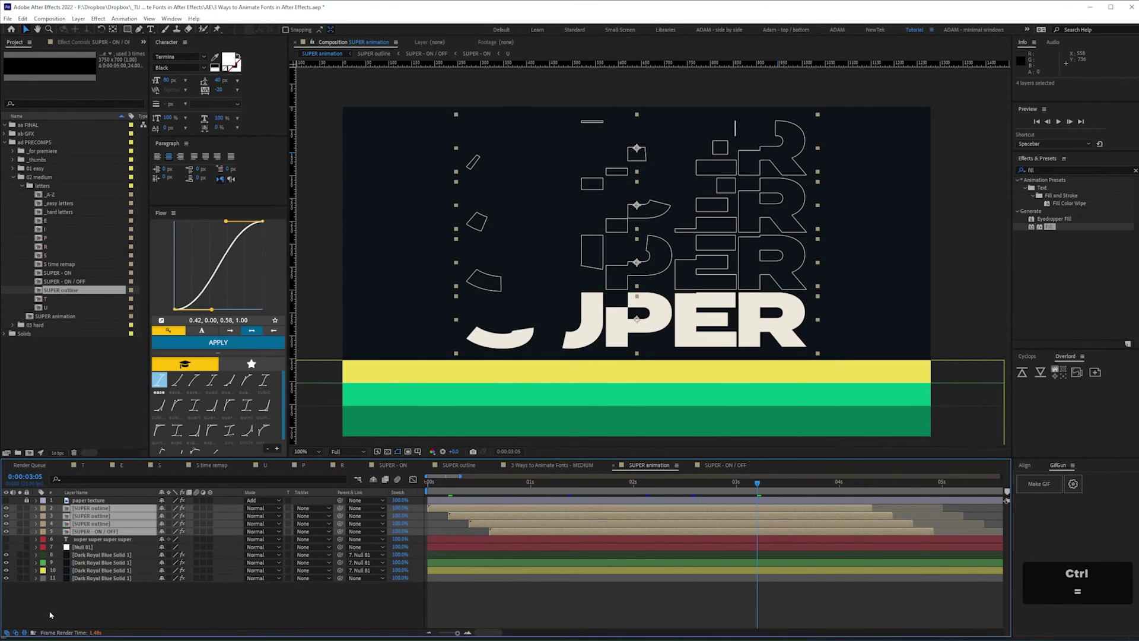
- Duplicate the staggered group and offset the copies to start the next cycle
key("ctrl+d")
left_click_drag(558, 487, 582, 488)
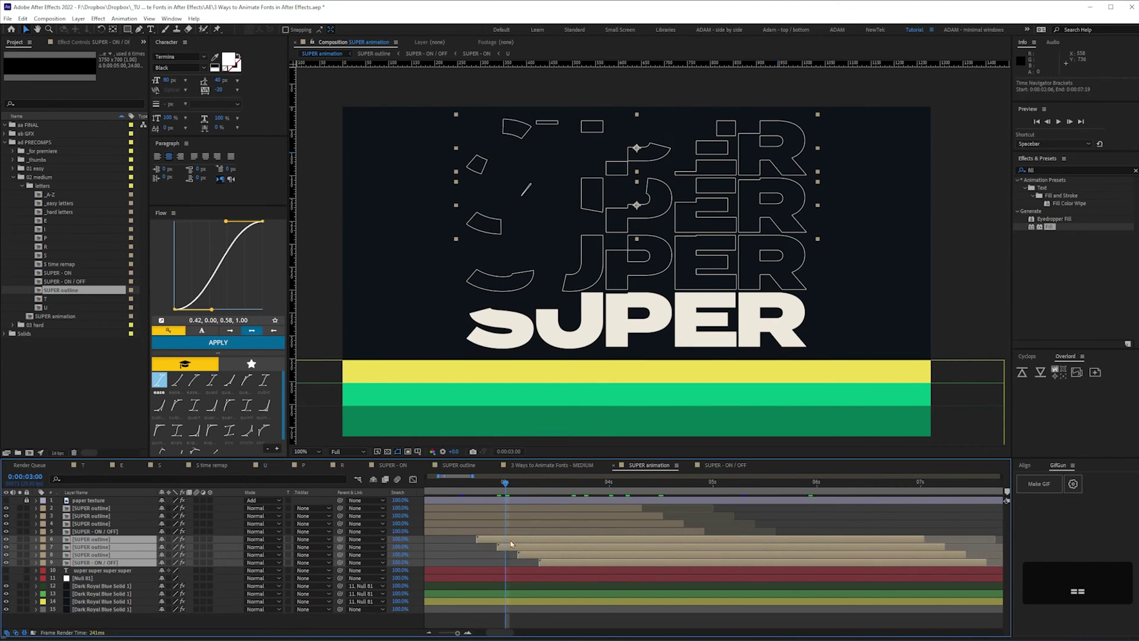
key("ctrl+d")
scroll(598, 491, "up", 3)
key("space")
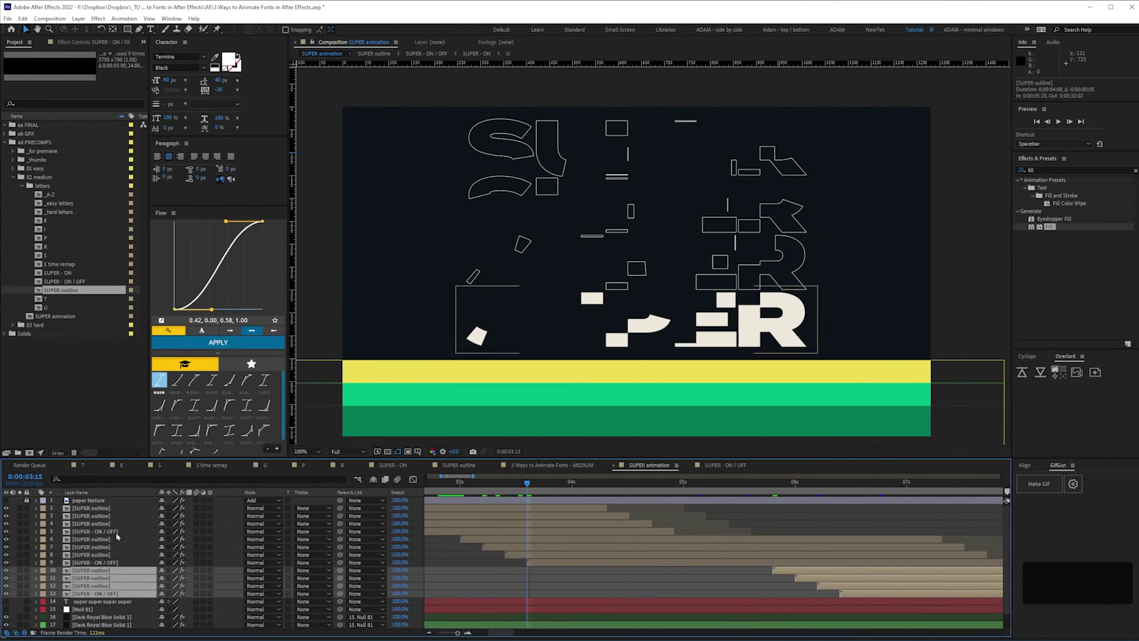
- Add another duplicated cycle and preview the repeating outline waves
key("minus")
left_click_drag(420, 410, 446, 392)
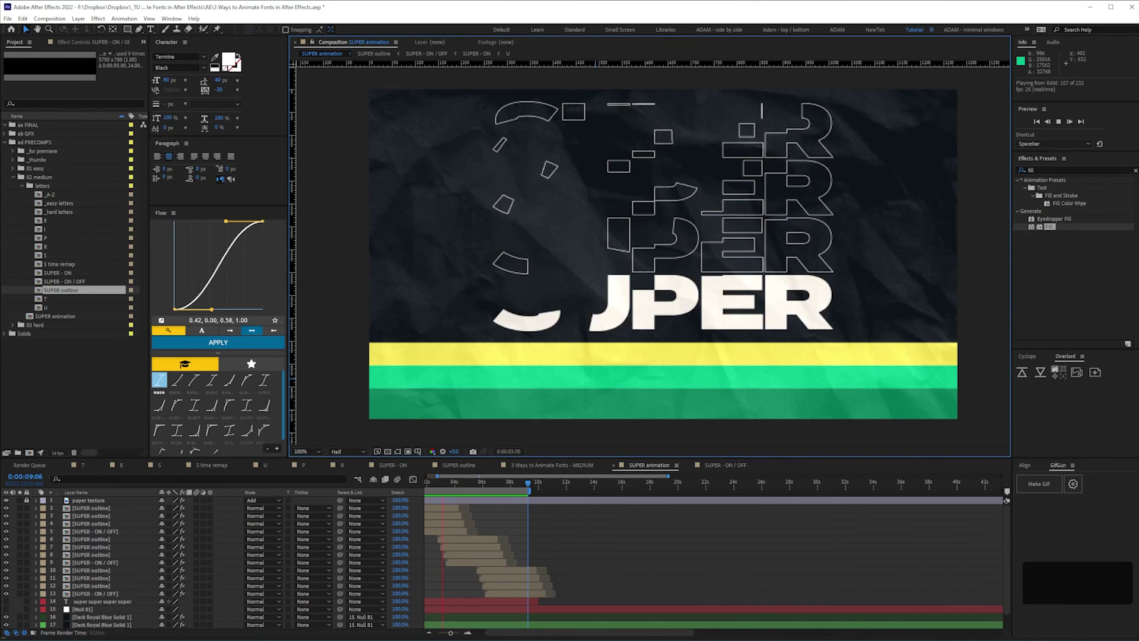
key("space")
key("ctrl+d")
scroll(541, 599, "down", 3)
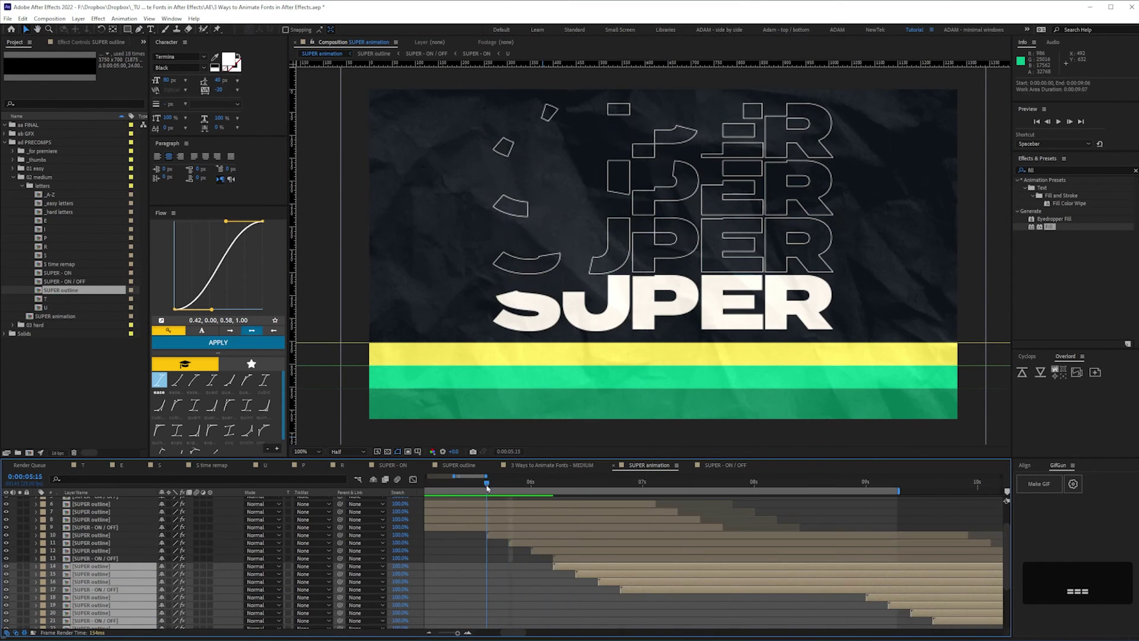
scroll(541, 599, "up", 5)
key("space")
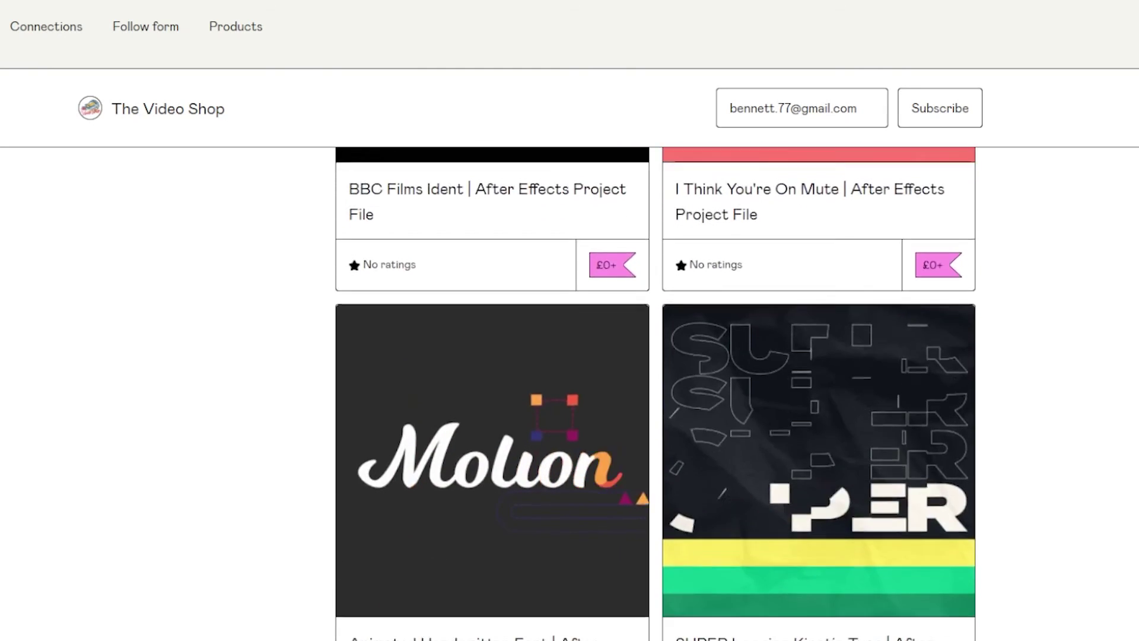
scroll(652, 391, "down", 3)
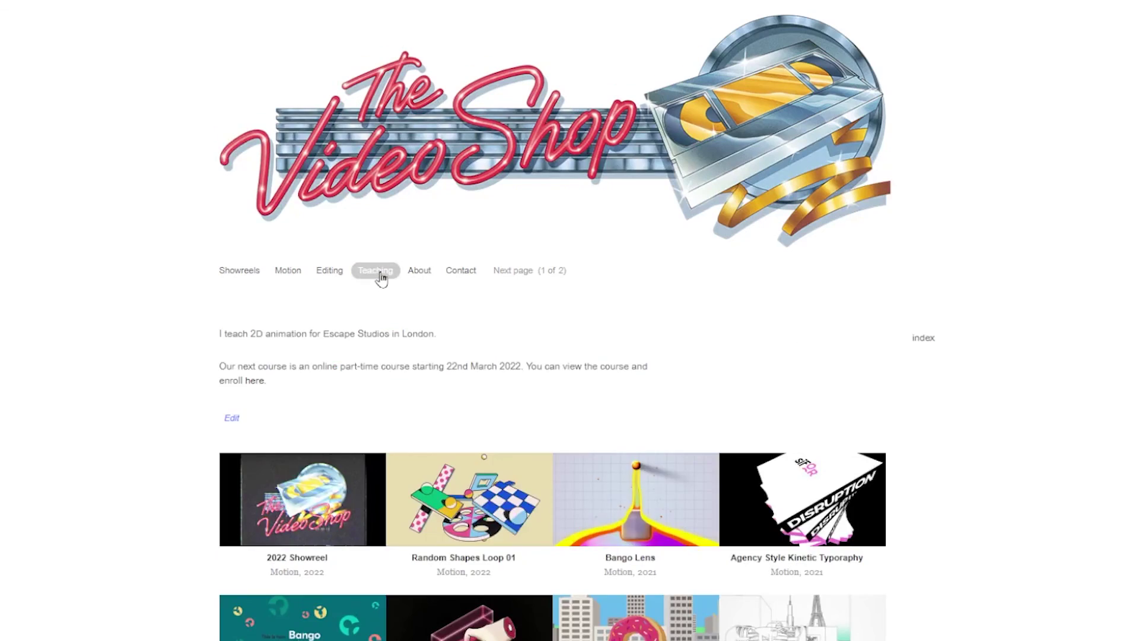
- Follow the 'here' link to the Escape Studios Motion Graphics evening course page
left_click(256, 381)
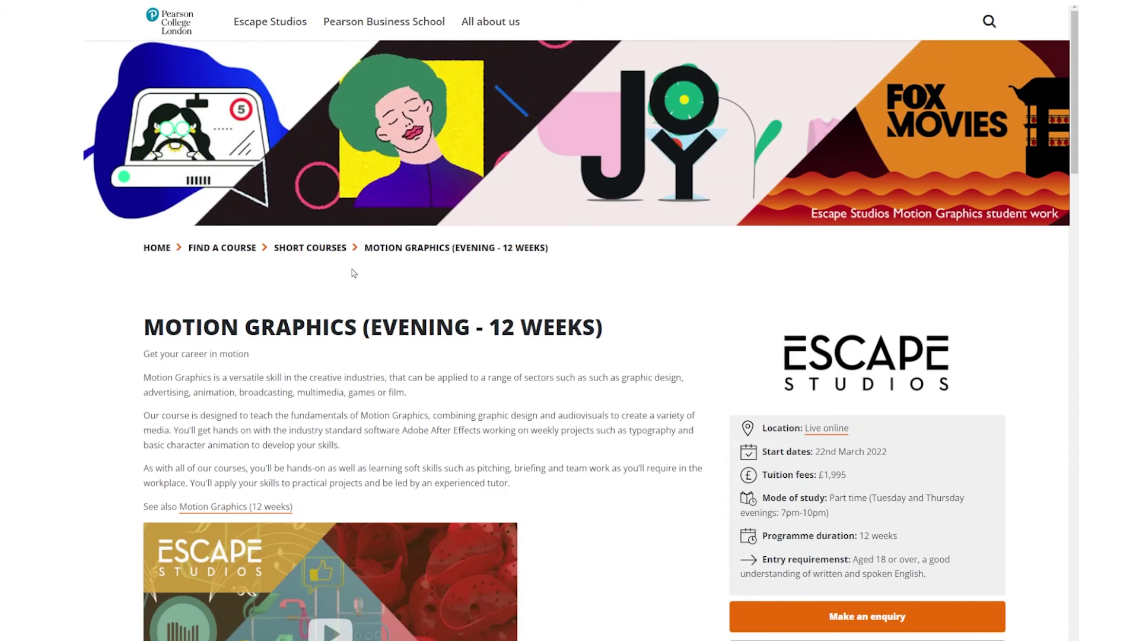